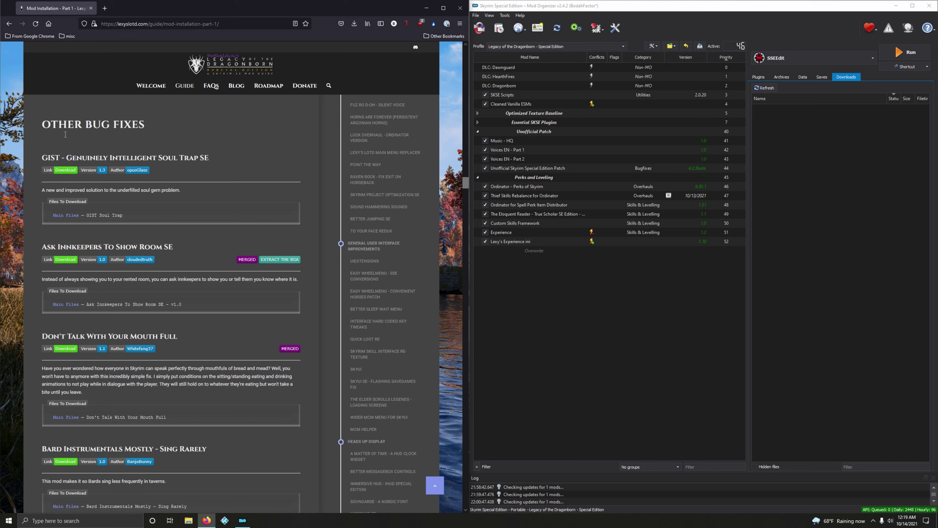
# Create a new separator named 'Other Bug Fixes' using the heading copied from the guide
pyautogui.moveTo(47, 129); pyautogui.dragTo(145, 129)
pyautogui.rightClick(145, 129)
pyautogui.click(145, 130)
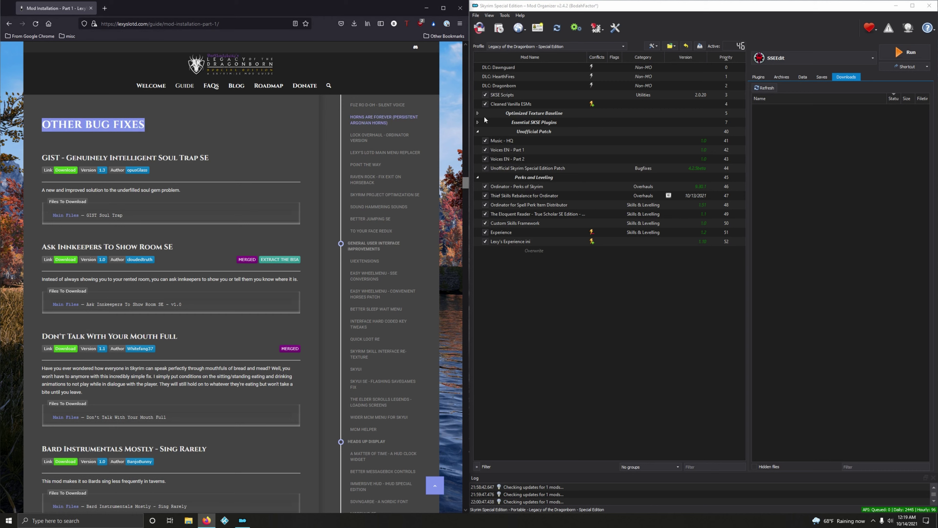
pyautogui.click(654, 46)
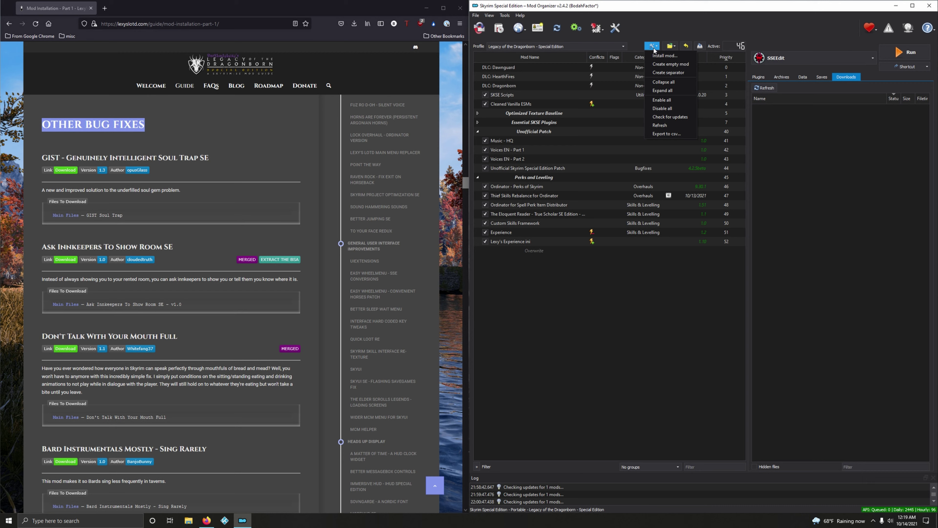
pyautogui.click(669, 73)
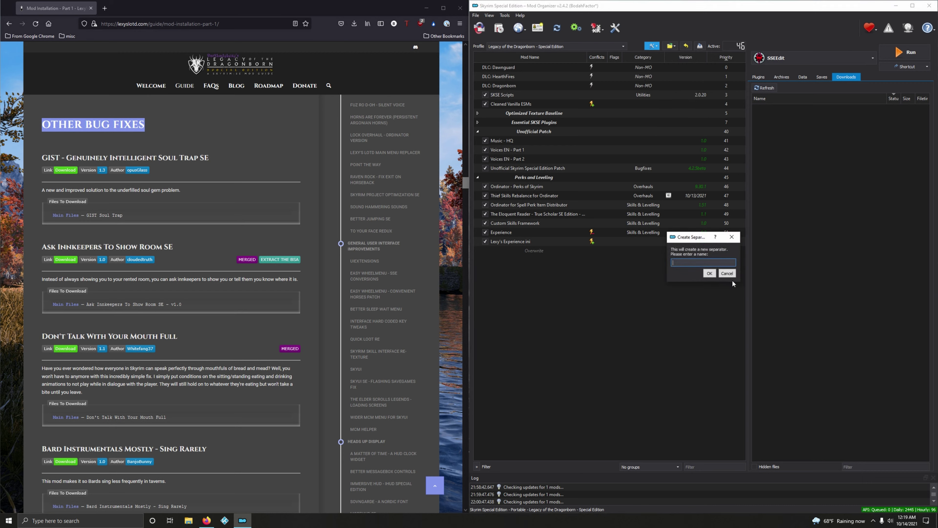
pyautogui.hotkey('ctrl', 'v')
pyautogui.click(706, 275)
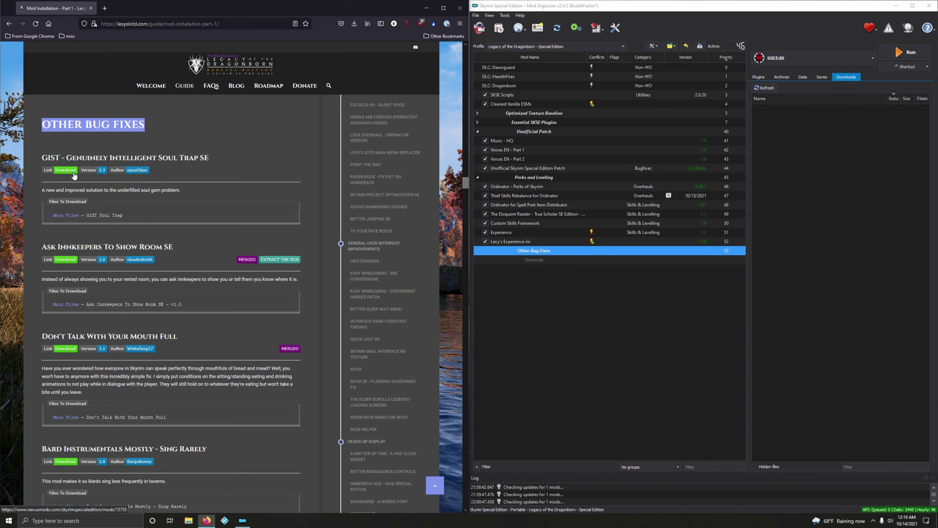
# Download GIST - Genuinely Intelligent Soul Trap SE from Nexus, then install and enable it
pyautogui.click(66, 170)
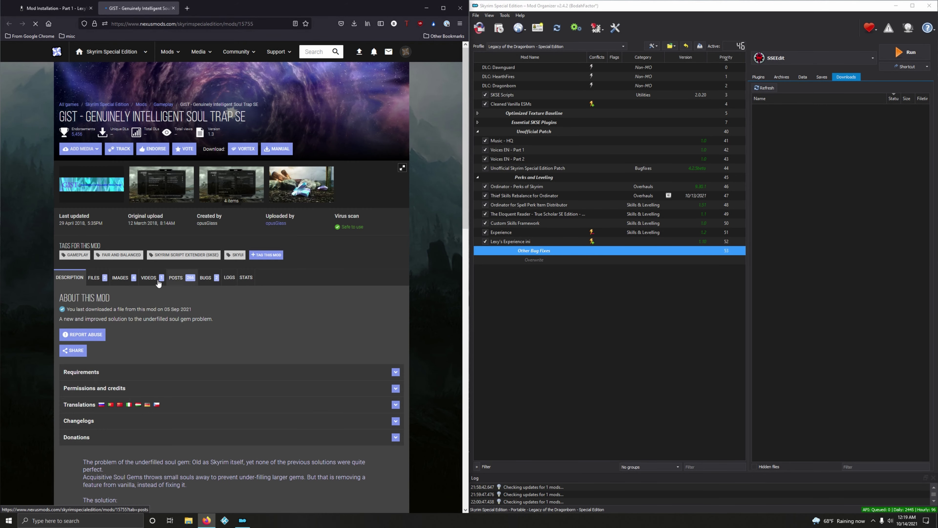
pyautogui.click(93, 277)
pyautogui.scroll(-3, 147, 281)
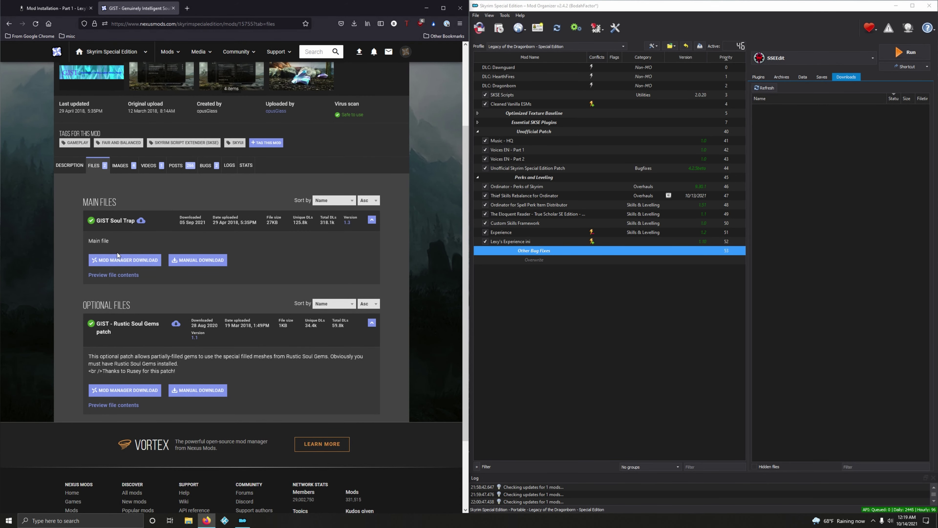
pyautogui.click(133, 263)
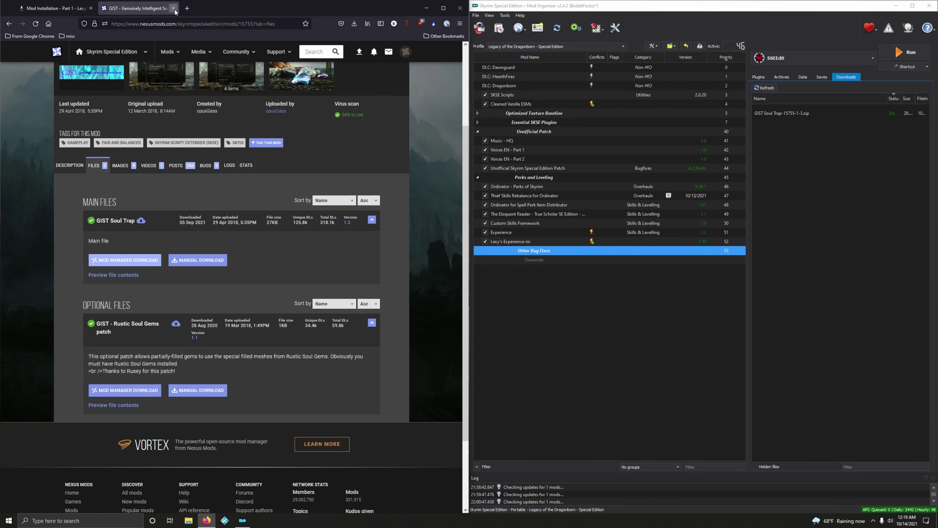
pyautogui.click(174, 8)
pyautogui.doubleClick(788, 118)
pyautogui.click(743, 273)
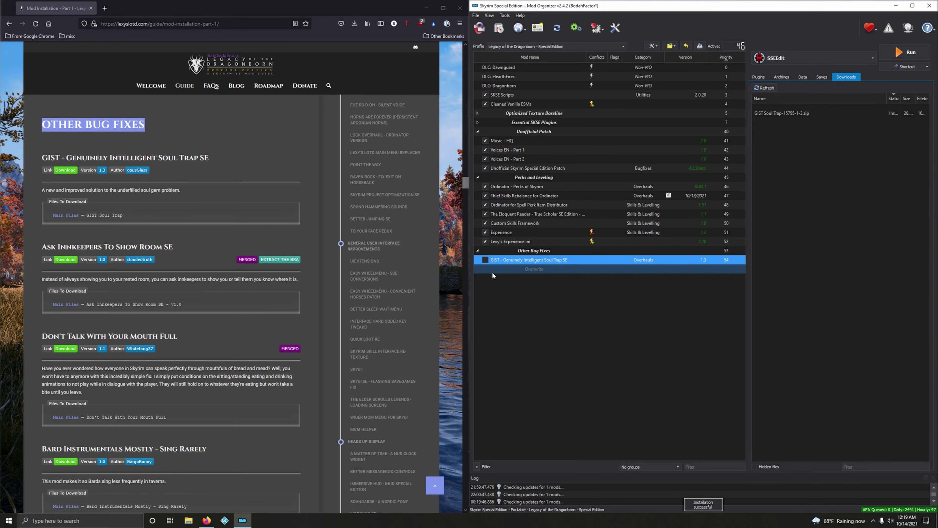
pyautogui.click(486, 260)
pyautogui.scroll(-3, 195, 320)
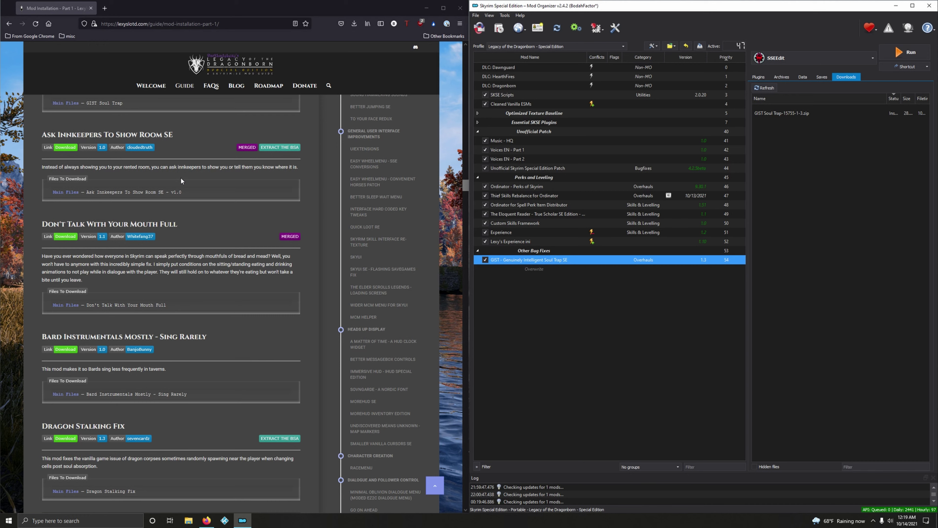
# Send the Ask Innkeepers To Show Room SE main file from Nexus to Mod Organizer 2
pyautogui.click(66, 148)
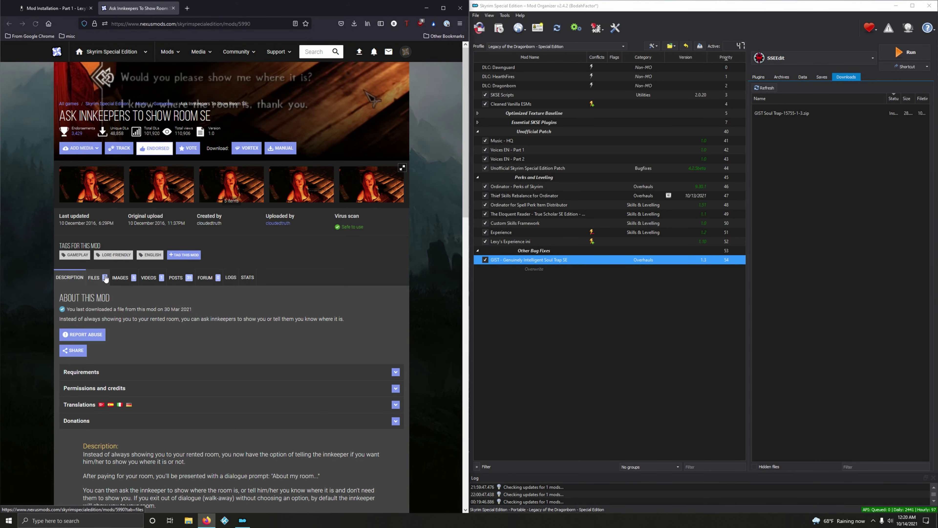
pyautogui.click(105, 279)
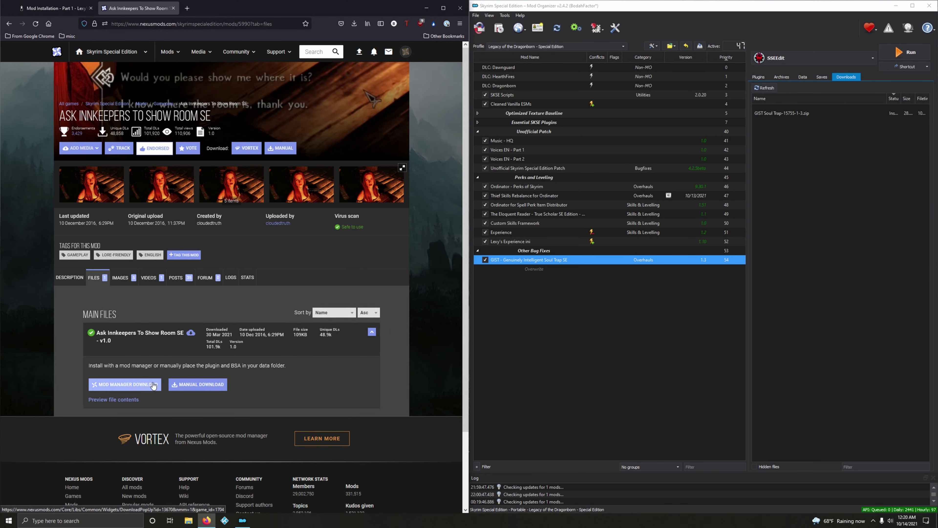
pyautogui.click(153, 385)
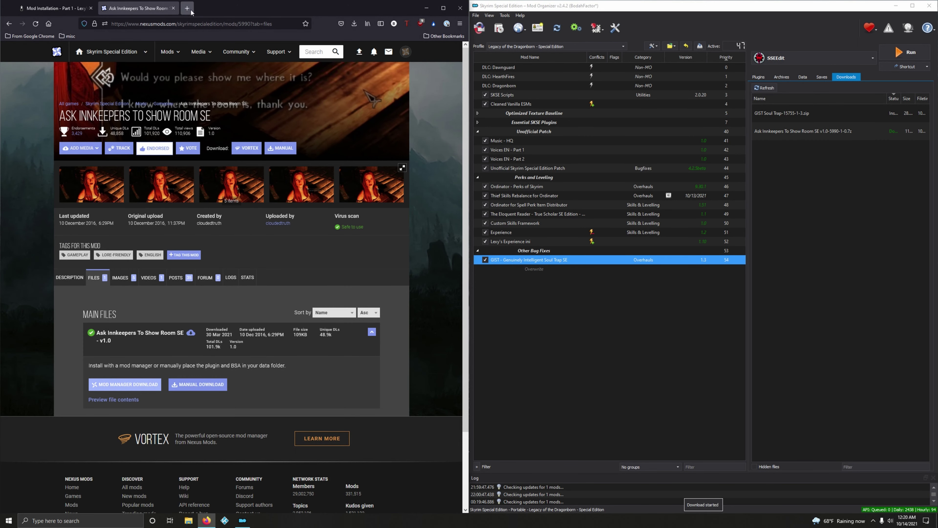
pyautogui.click(173, 11)
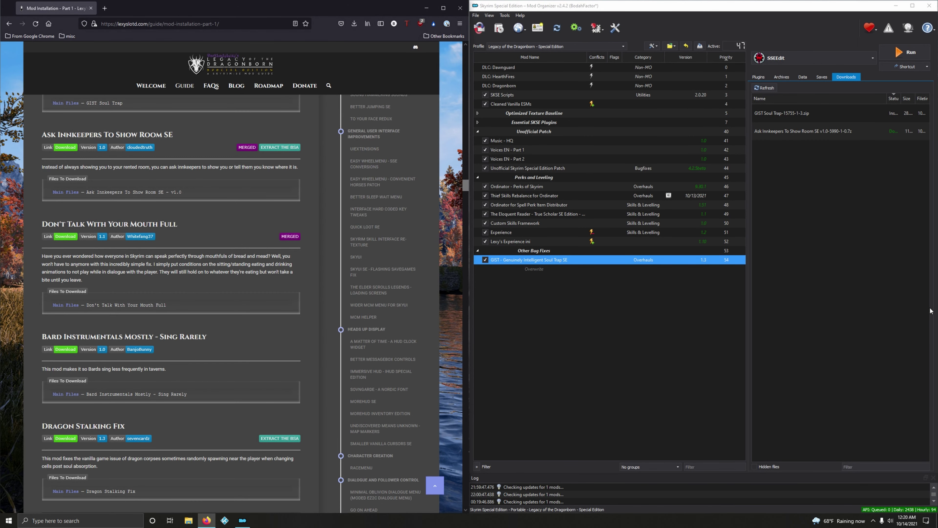
# Install Ask Innkeepers To Show Room SE with its BSA extracted, answering the remove-archives prompt
pyautogui.doubleClick(802, 133)
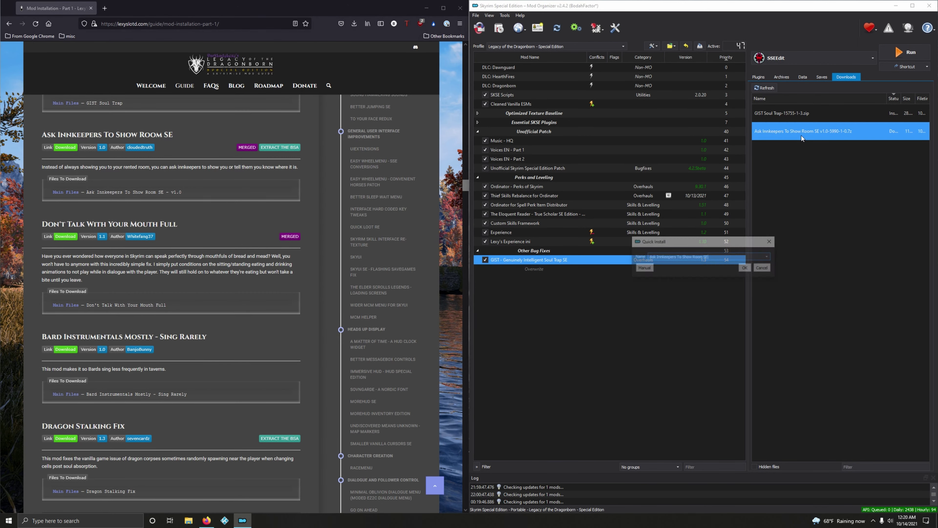
pyautogui.click(745, 268)
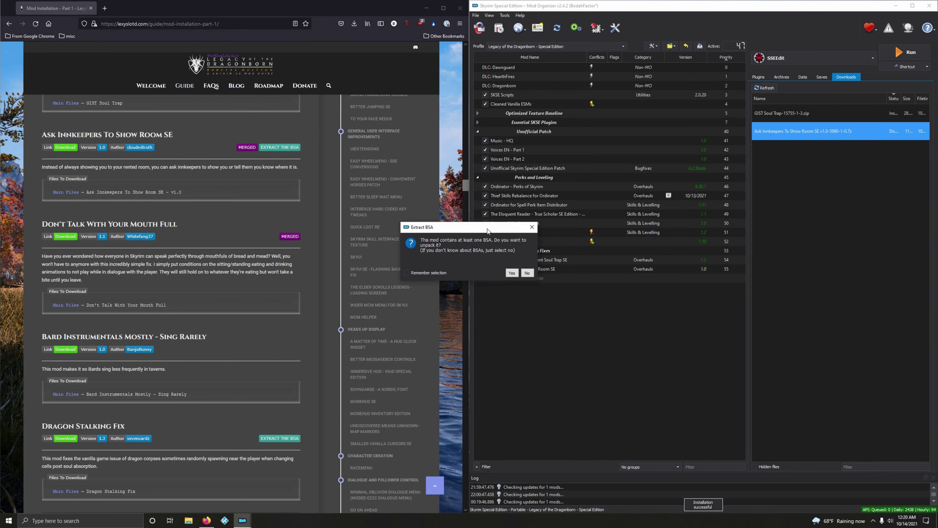
pyautogui.moveTo(488, 231); pyautogui.dragTo(589, 284)
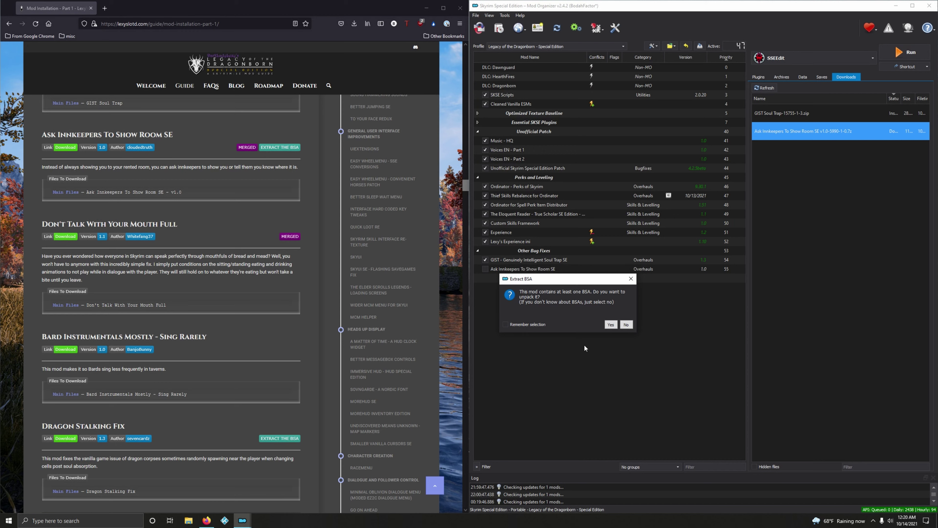
pyautogui.click(611, 324)
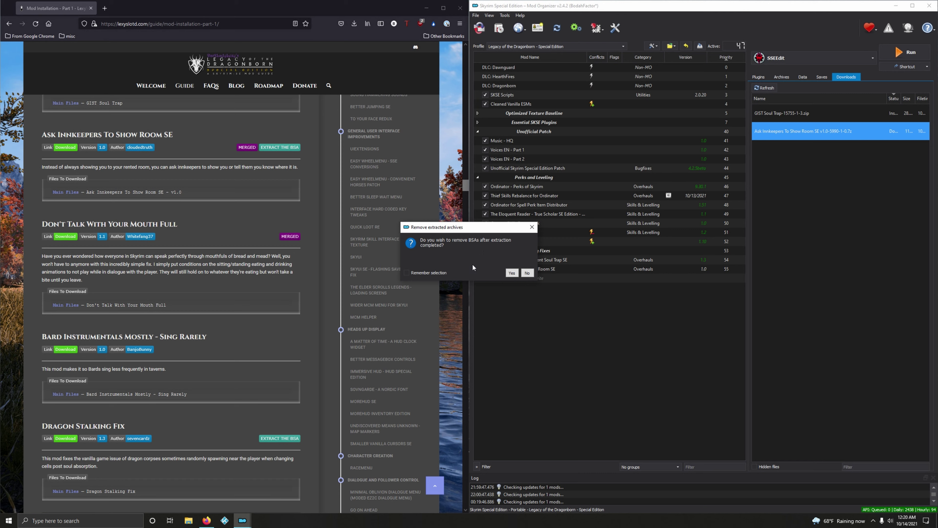
pyautogui.click(512, 273)
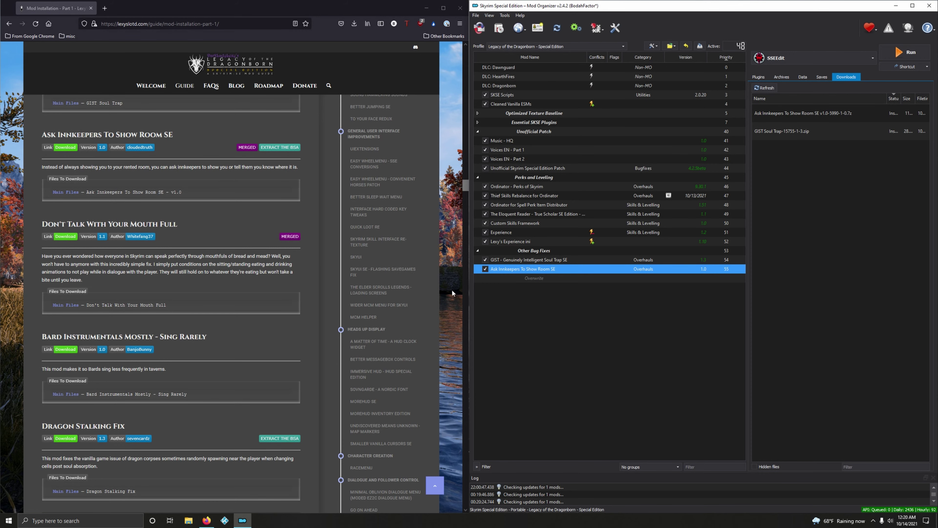
# Download Don't Talk With Your Mouth Full 1.1 from Nexus and quick-install it in Mod Organizer 2
pyautogui.scroll(-1, 276, 339)
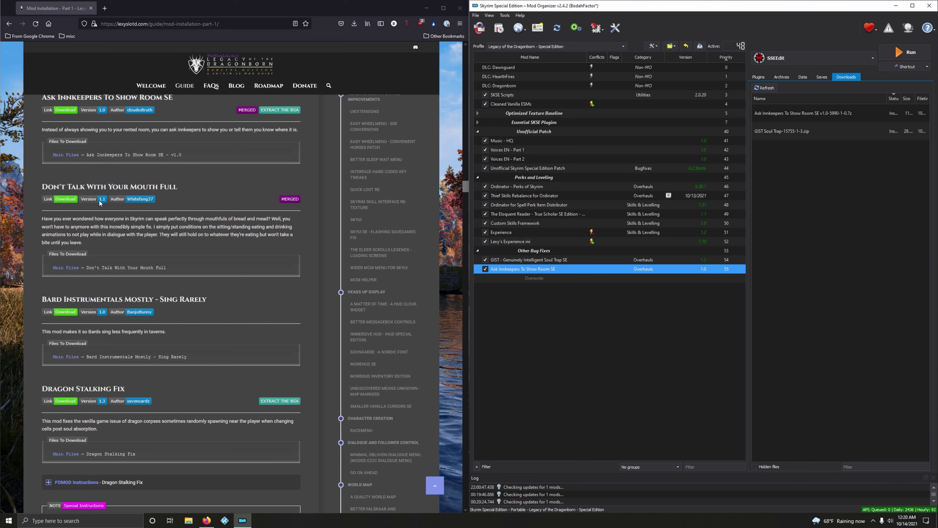
pyautogui.click(70, 202)
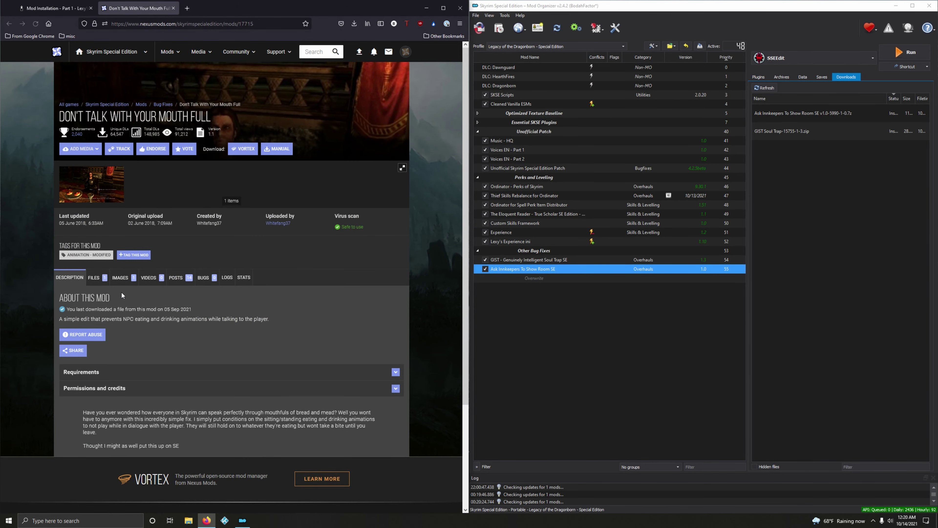
pyautogui.click(95, 277)
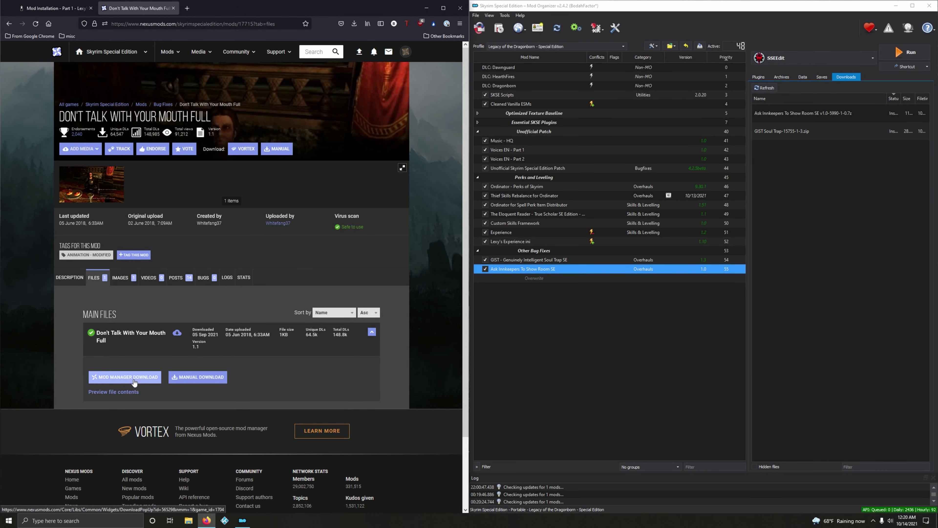
pyautogui.click(125, 376)
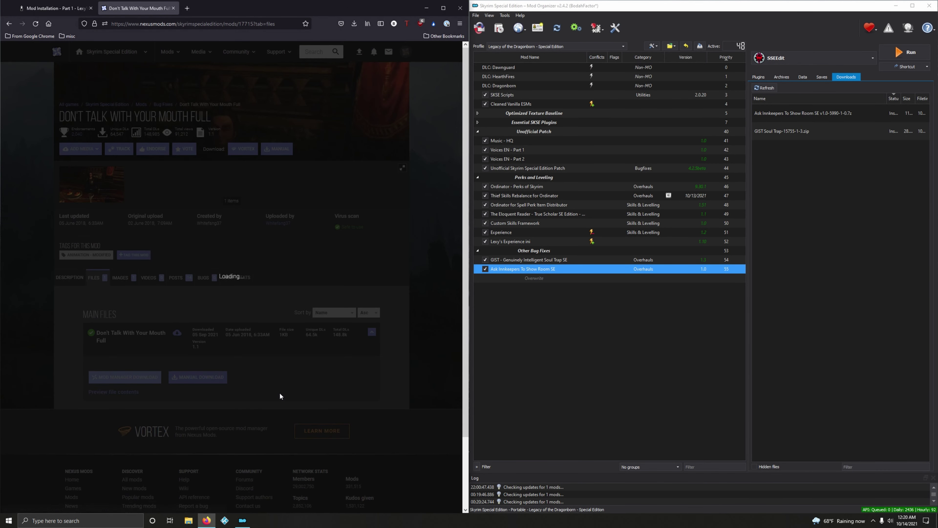
pyautogui.click(173, 7)
pyautogui.doubleClick(837, 151)
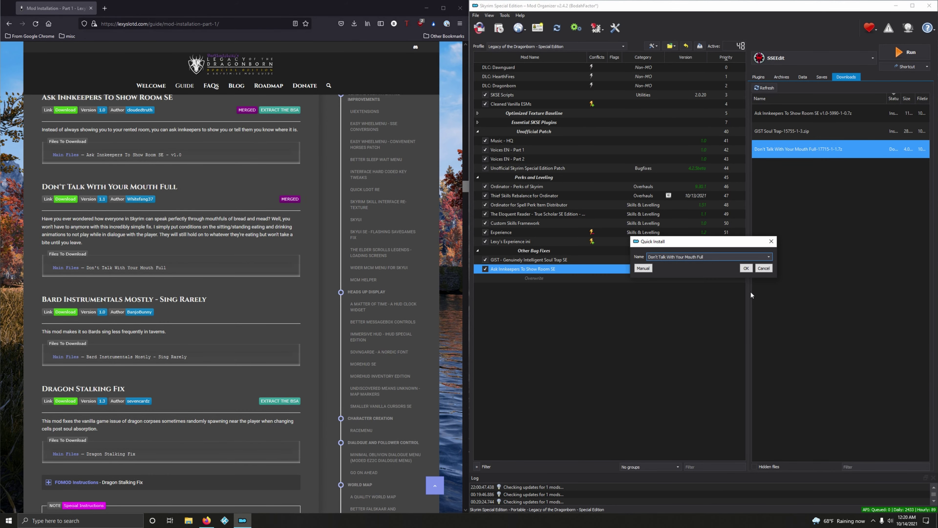
pyautogui.click(746, 269)
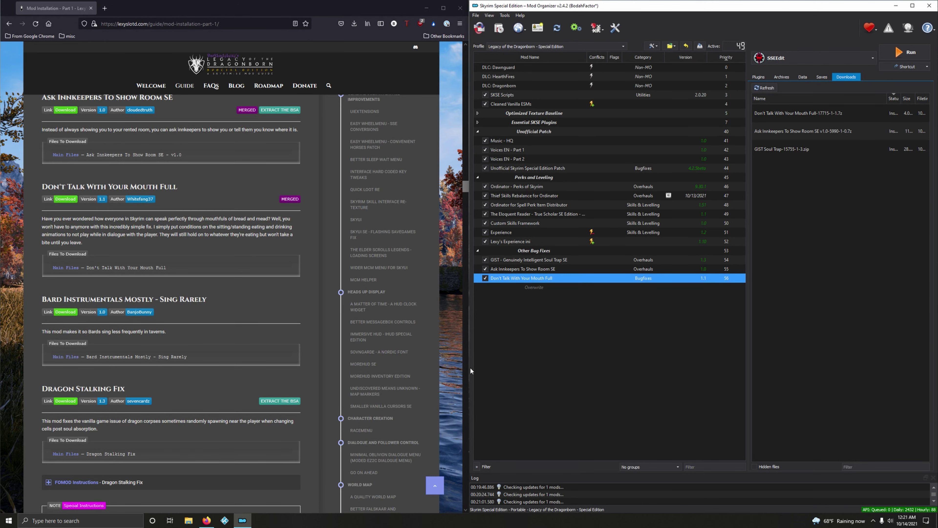
pyautogui.scroll(-3, 222, 362)
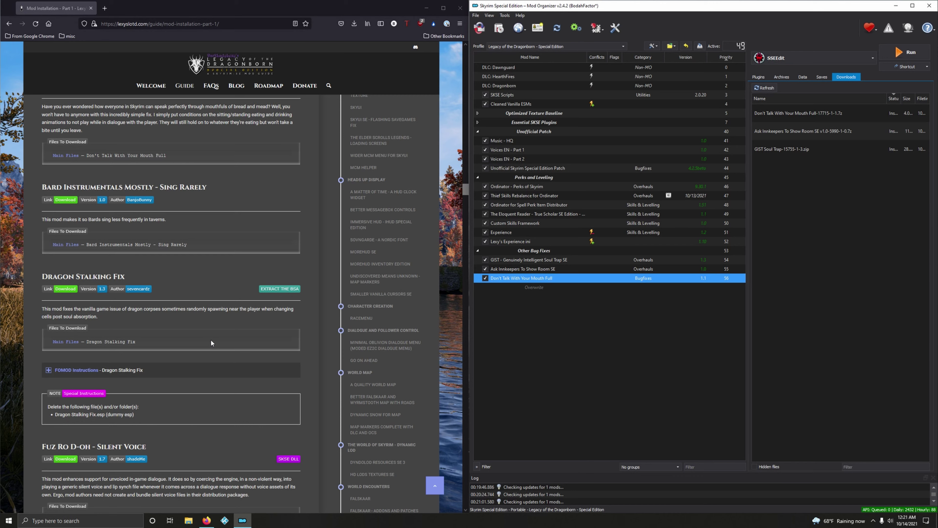
# Download Bard Instrumentals Mostly - Sing Rarely 1.0 from Nexus and quick-install it in Mod Organizer 2
pyautogui.click(66, 200)
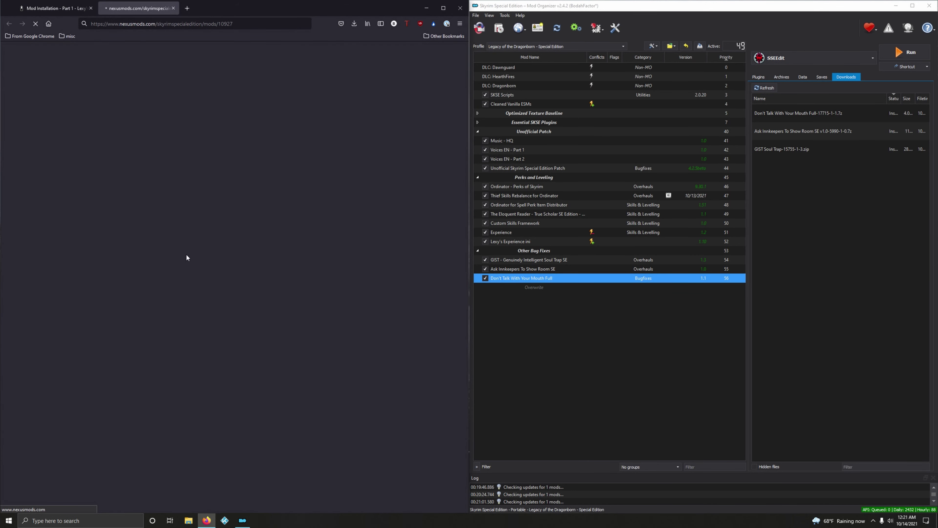
pyautogui.click(102, 283)
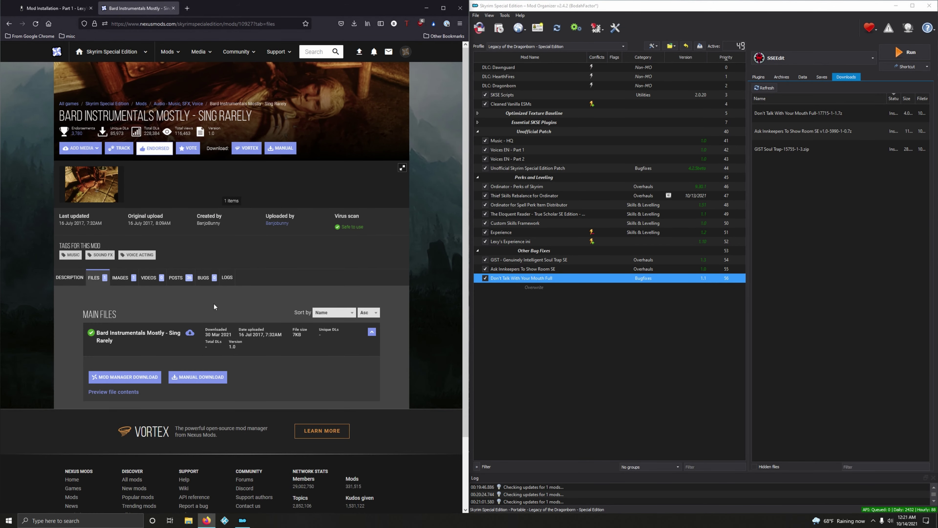
pyautogui.click(127, 375)
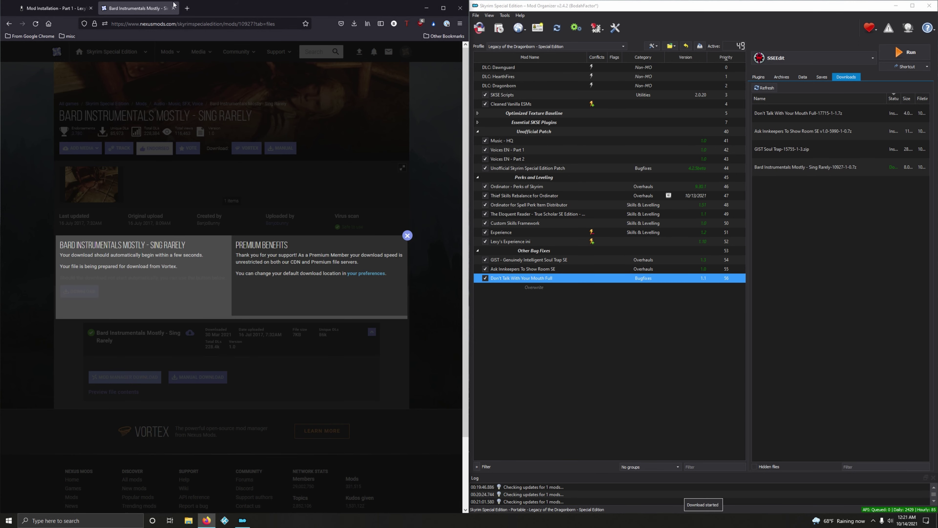
pyautogui.hotkey('ctrl', 'w')
pyautogui.doubleClick(806, 167)
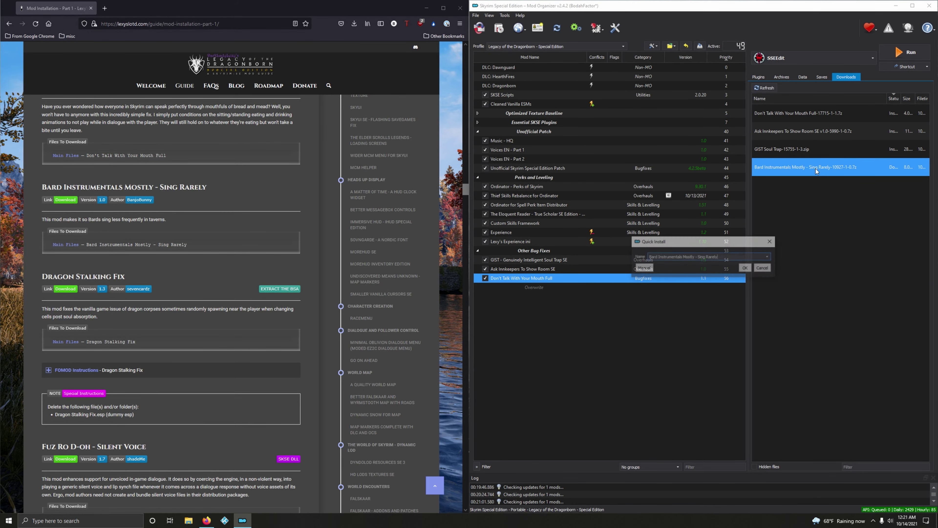
pyautogui.click(746, 268)
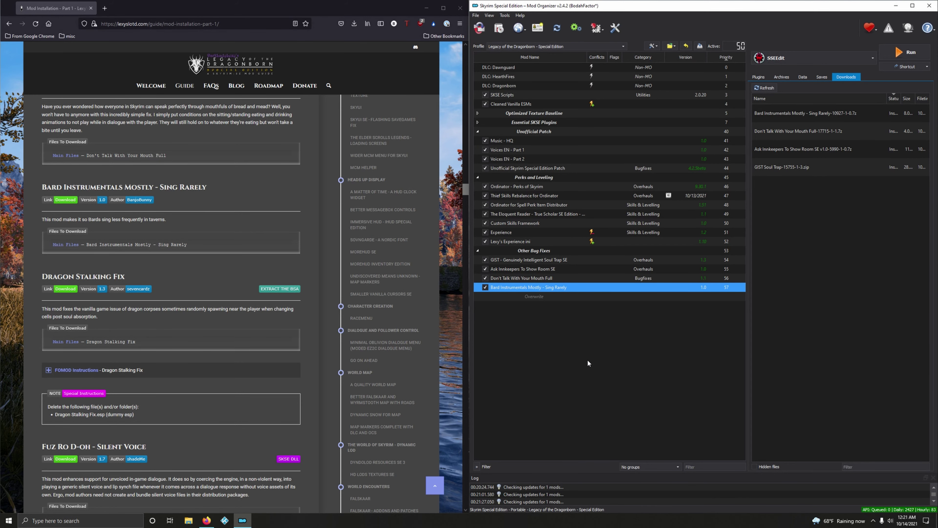
pyautogui.scroll(-3, 219, 342)
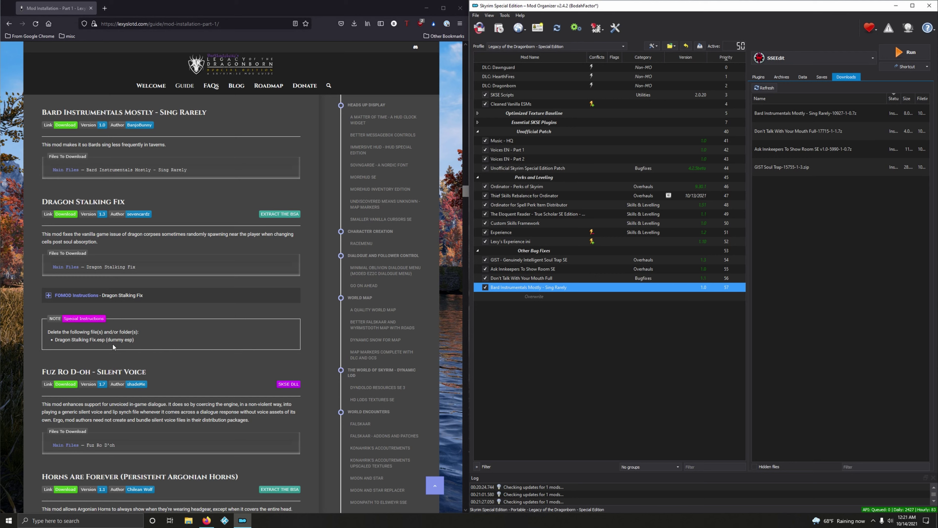
# Send the Dragon Stalking Fix main file from Nexus to Mod Organizer 2
pyautogui.click(92, 295)
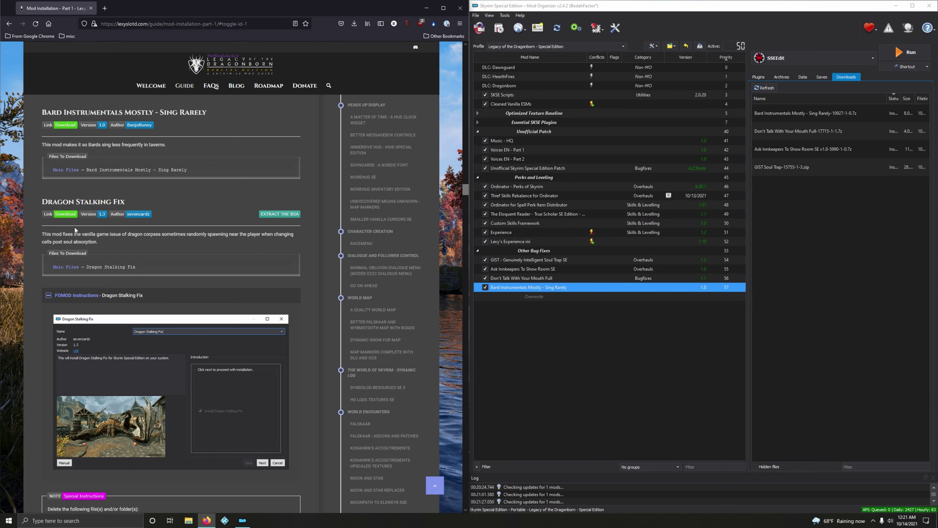
pyautogui.click(66, 214)
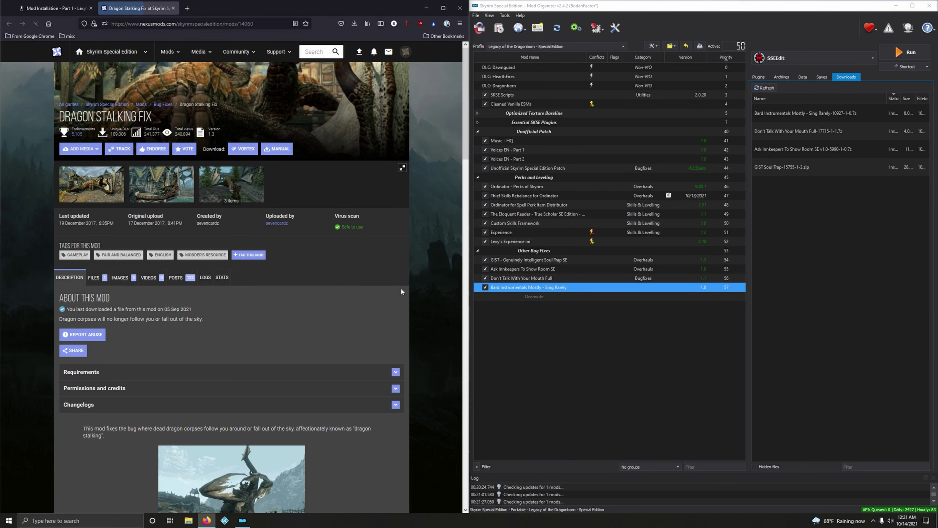
pyautogui.click(94, 278)
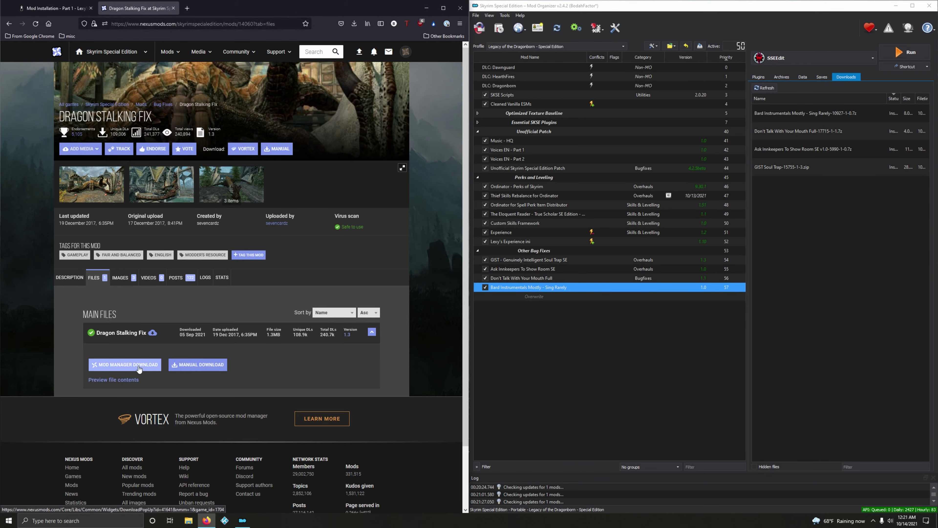
pyautogui.click(138, 367)
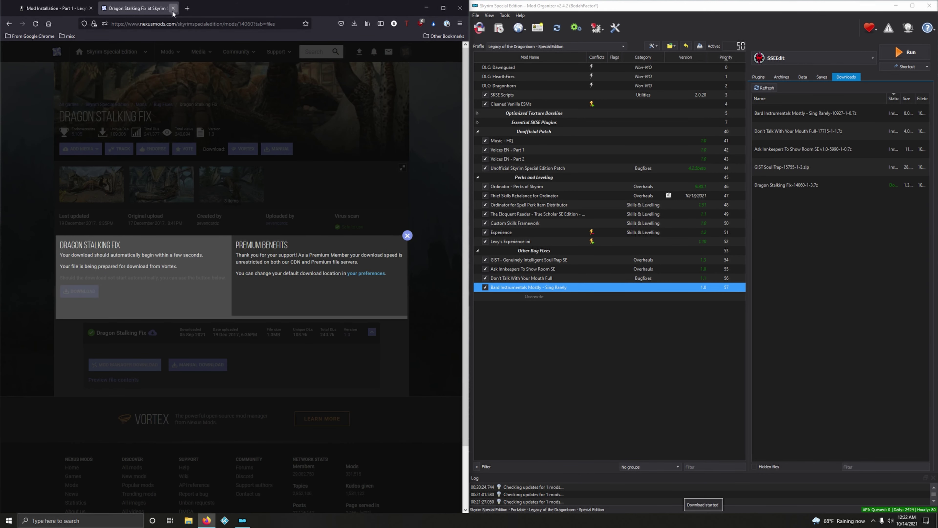
pyautogui.click(173, 8)
# Install Dragon Stalking Fix through its FOMOD installer and extract its BSA
pyautogui.doubleClick(786, 184)
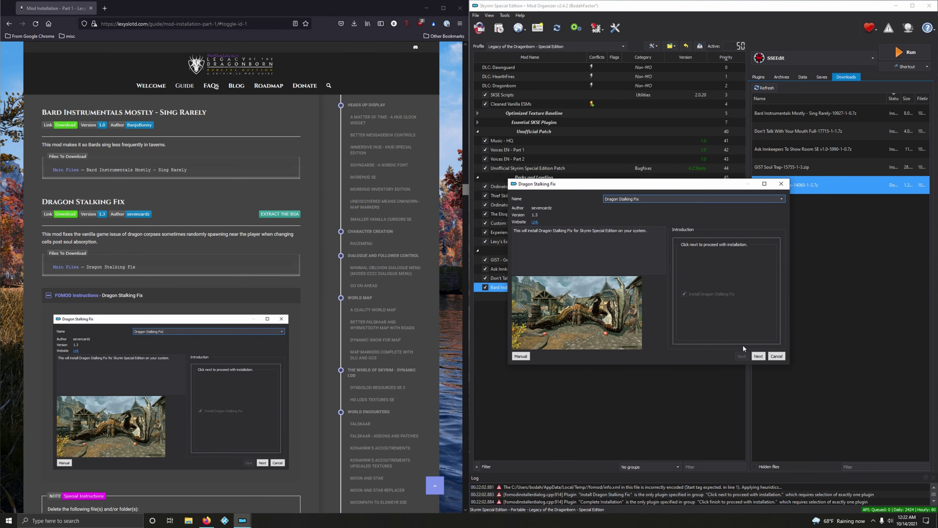
pyautogui.click(759, 357)
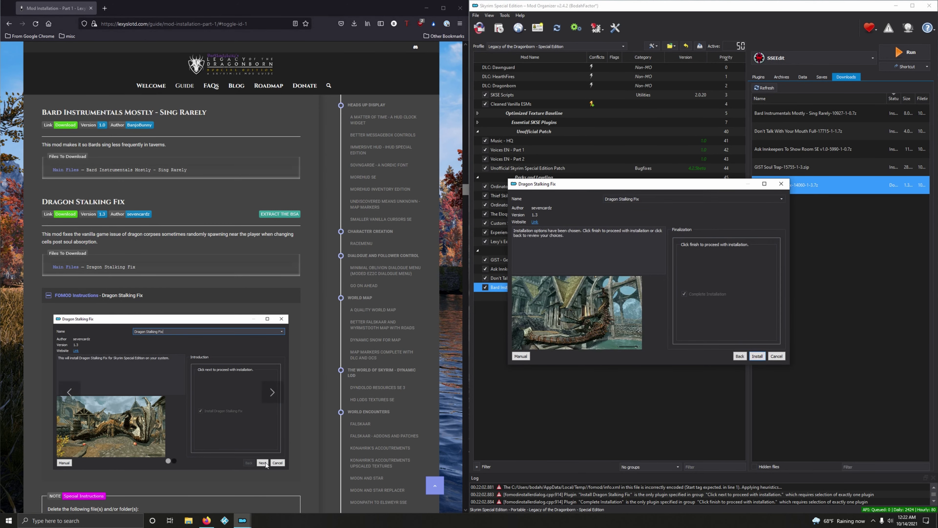
pyautogui.click(272, 392)
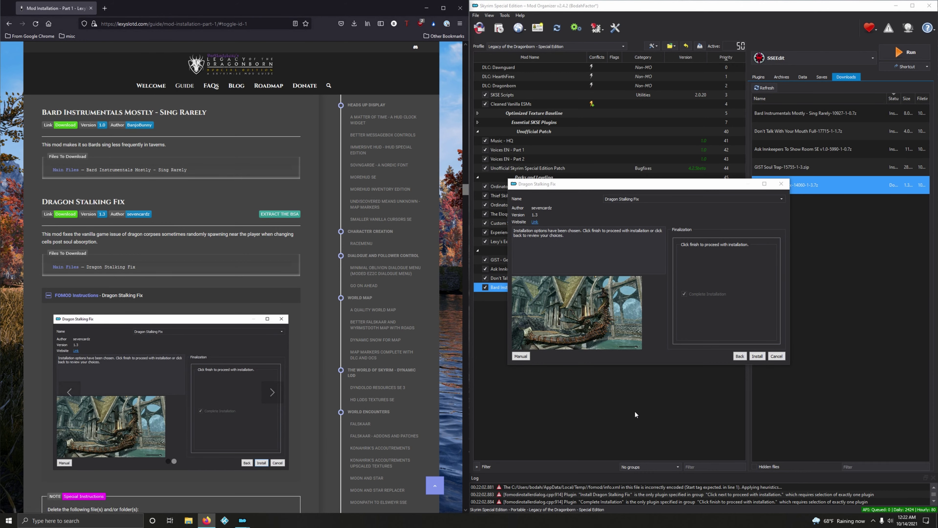
pyautogui.click(757, 356)
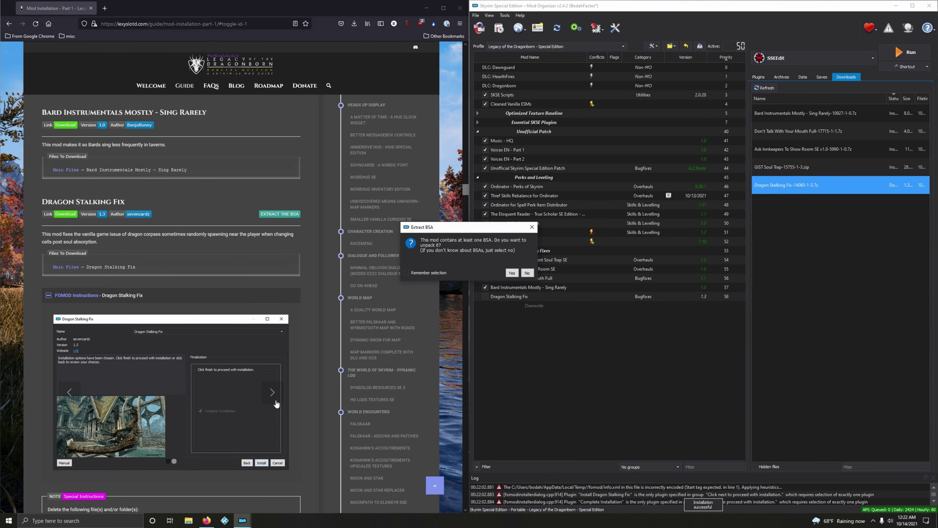
pyautogui.click(166, 295)
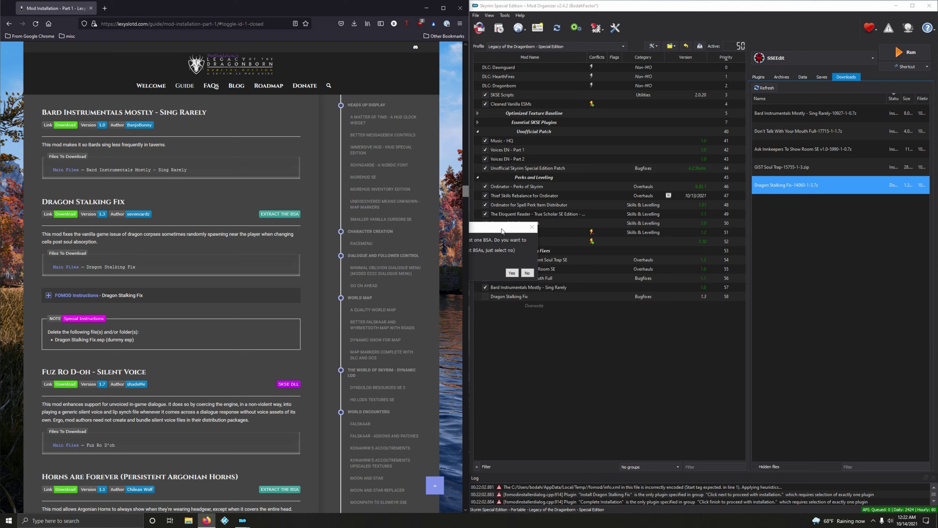
pyautogui.moveTo(502, 230); pyautogui.dragTo(591, 226)
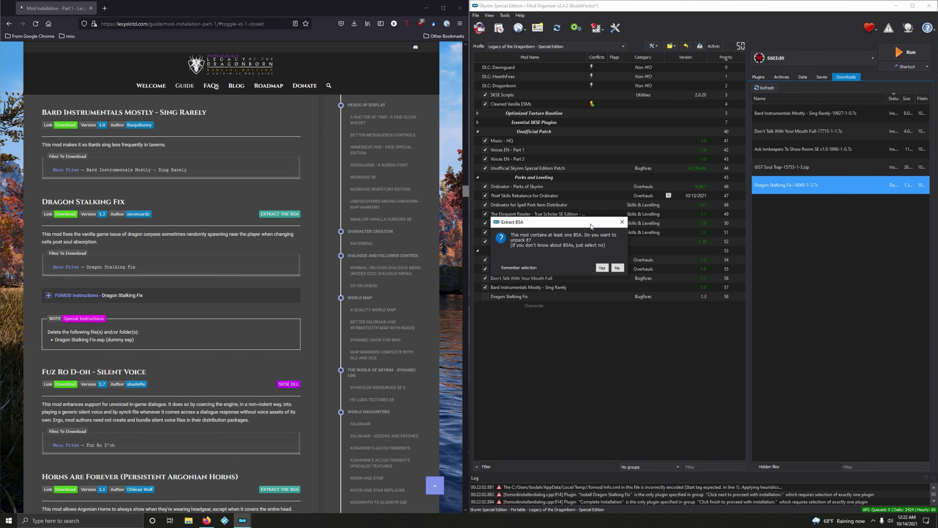
pyautogui.click(601, 268)
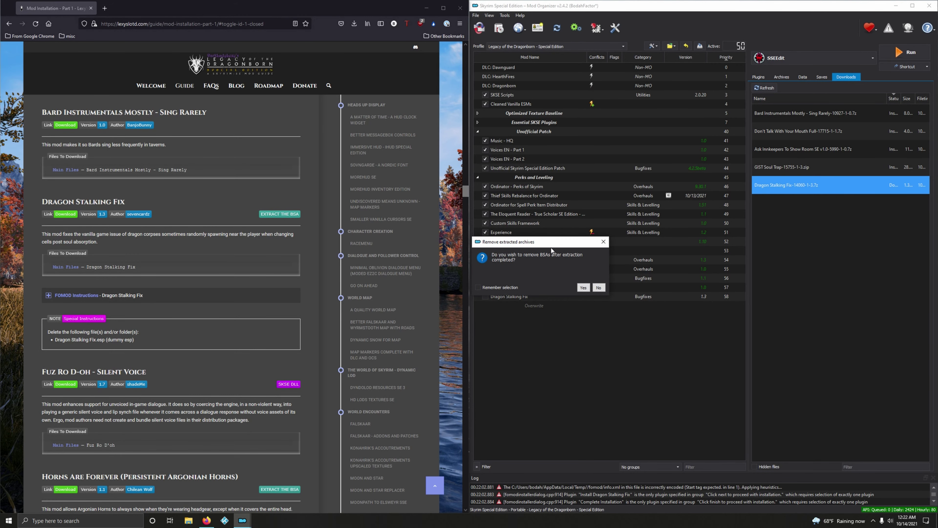
pyautogui.click(583, 288)
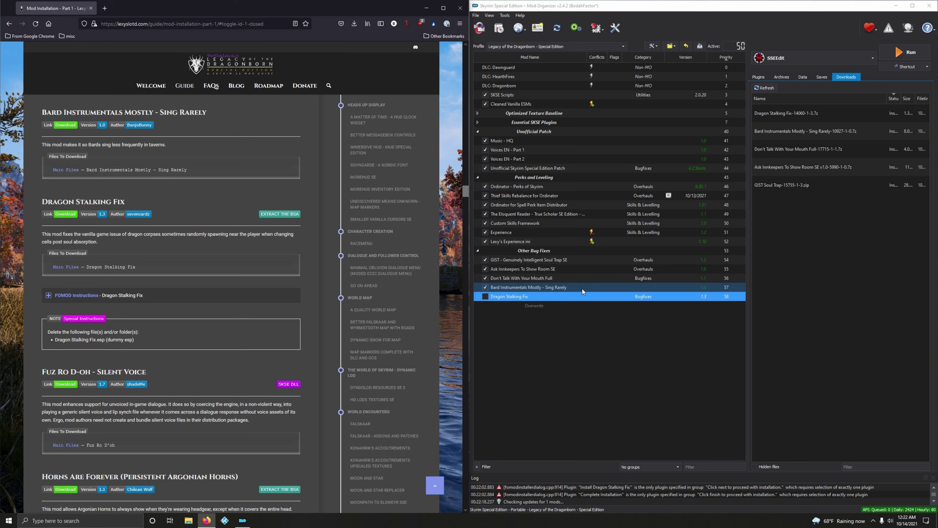
# Delete the dummy Dragon Stalking Fix.esp from the mod folder and enable the mod
pyautogui.rightClick(508, 299)
pyautogui.click(531, 440)
pyautogui.click(597, 113)
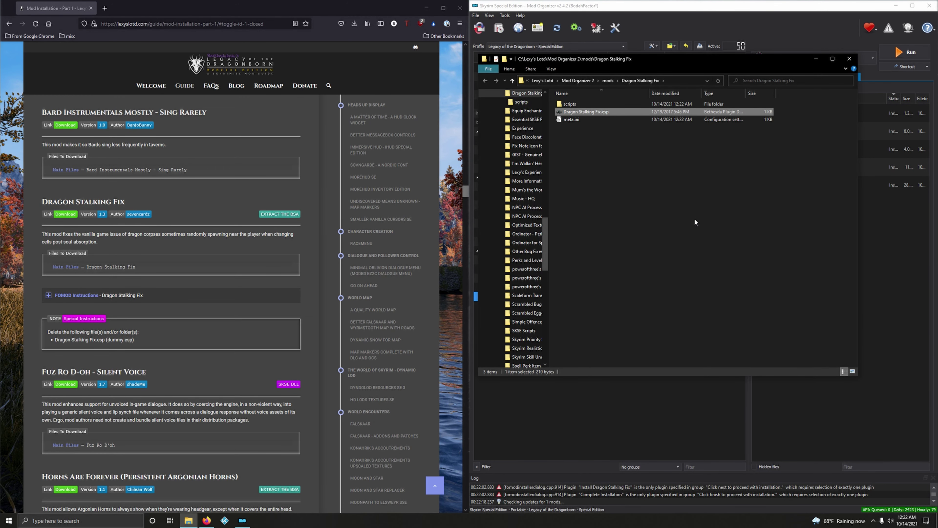
pyautogui.press('Delete')
pyautogui.click(849, 59)
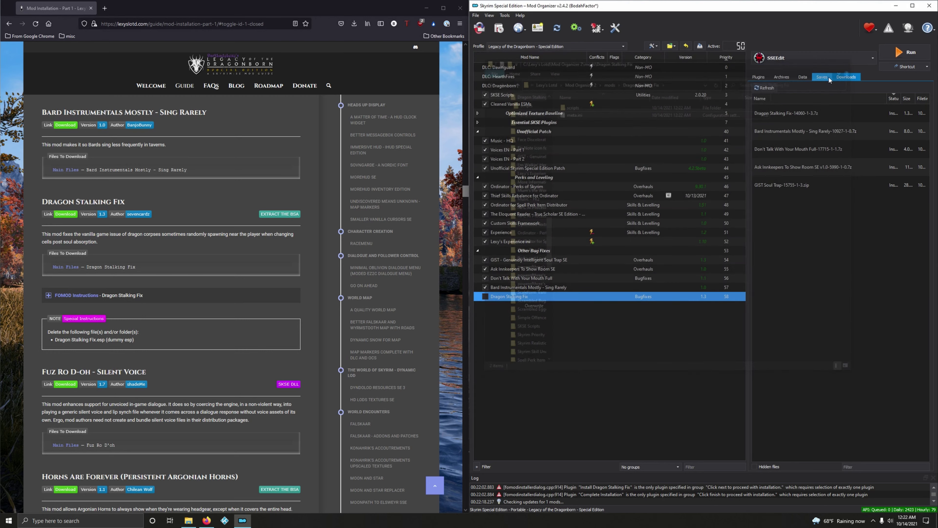
pyautogui.click(485, 296)
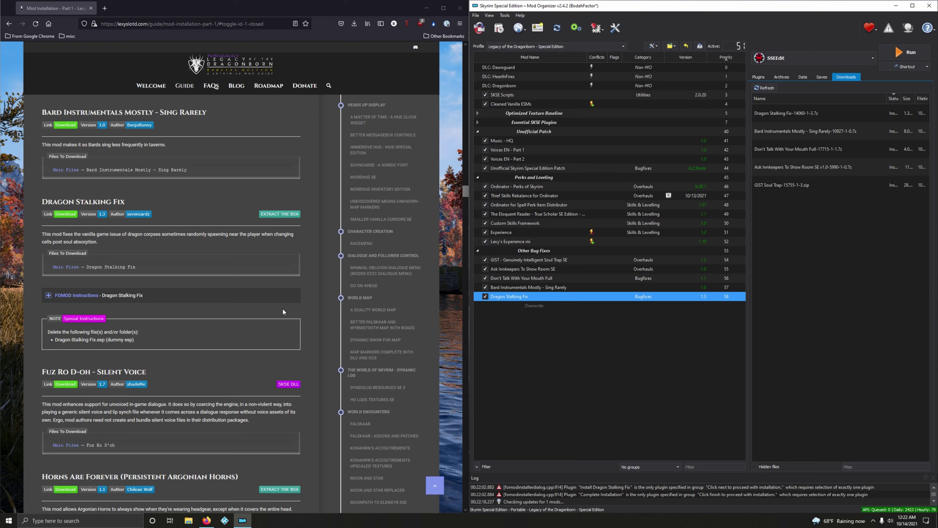
# Download Fuz Ro D-oh - Silent Voice 1.7 from Nexus and quick-install it in Mod Organizer 2
pyautogui.scroll(-5, 283, 309)
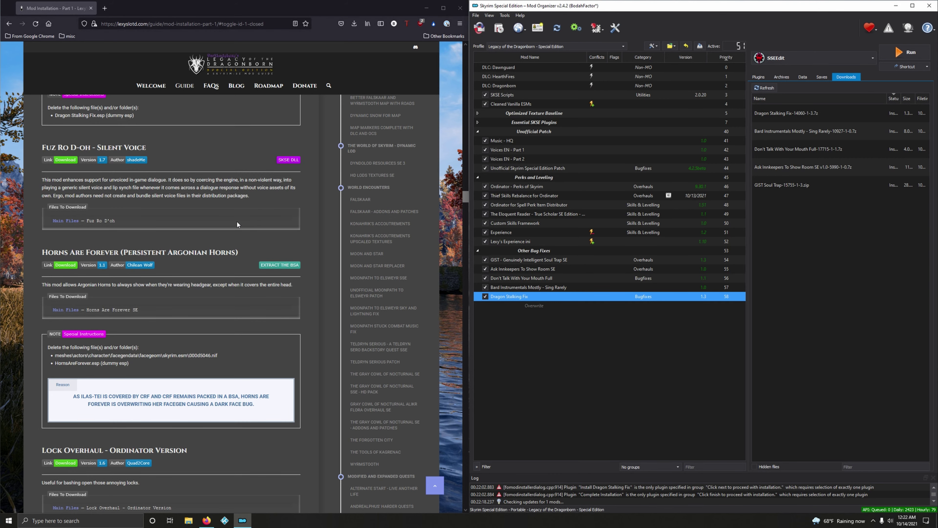
pyautogui.click(64, 159)
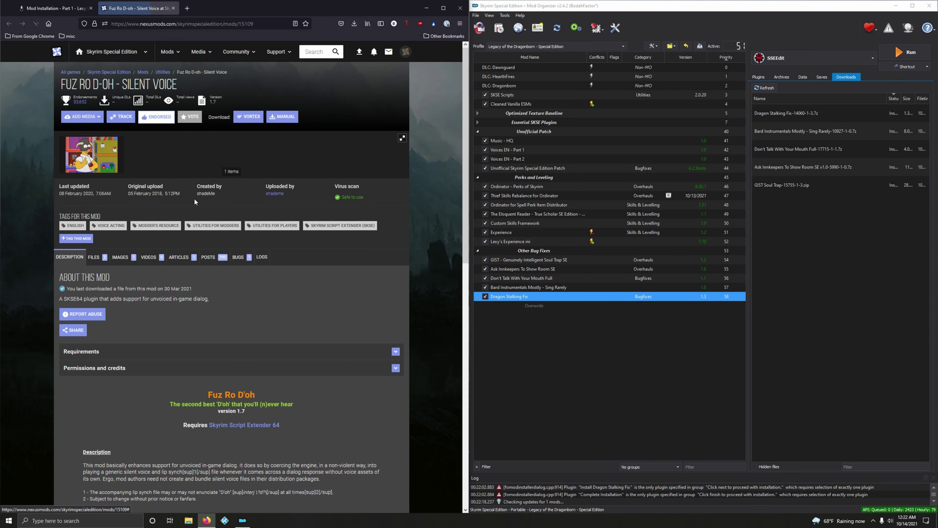
pyautogui.click(95, 257)
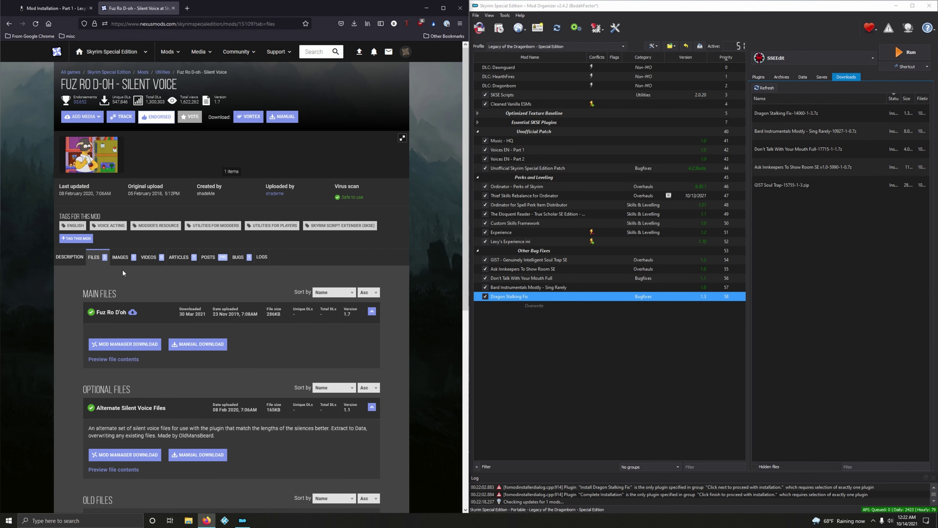
pyautogui.scroll(-3, 120, 269)
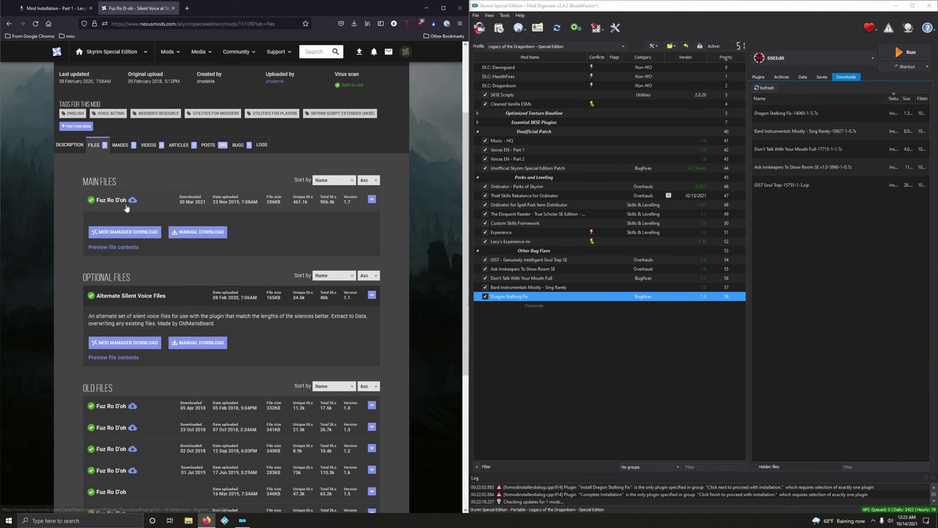
pyautogui.click(193, 232)
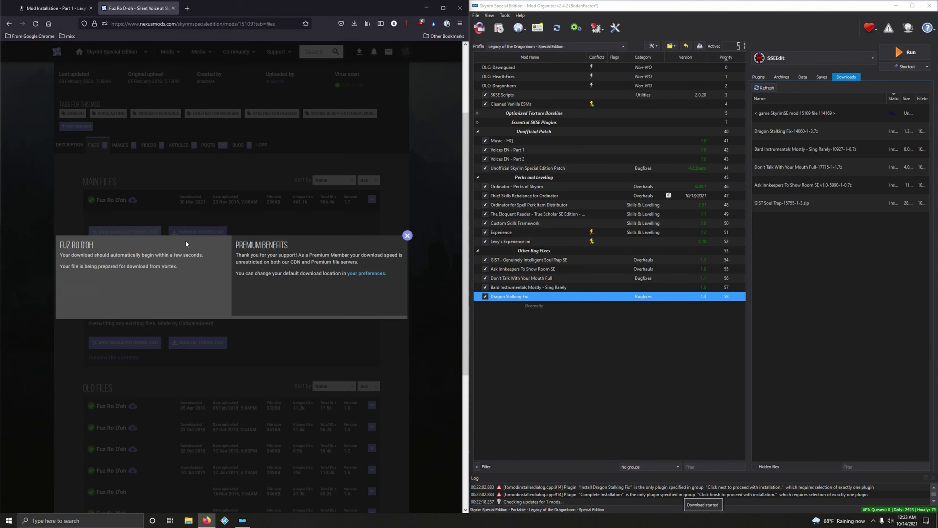
pyautogui.click(173, 8)
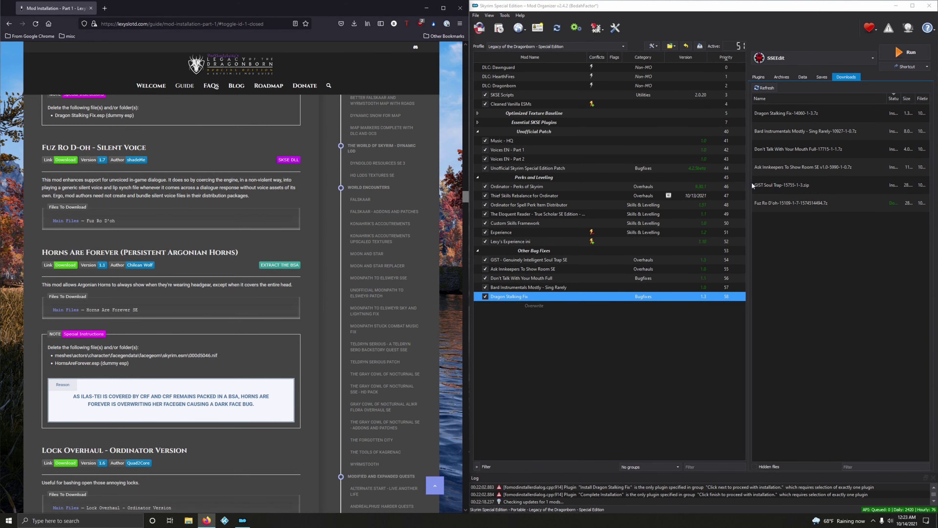
pyautogui.doubleClick(774, 207)
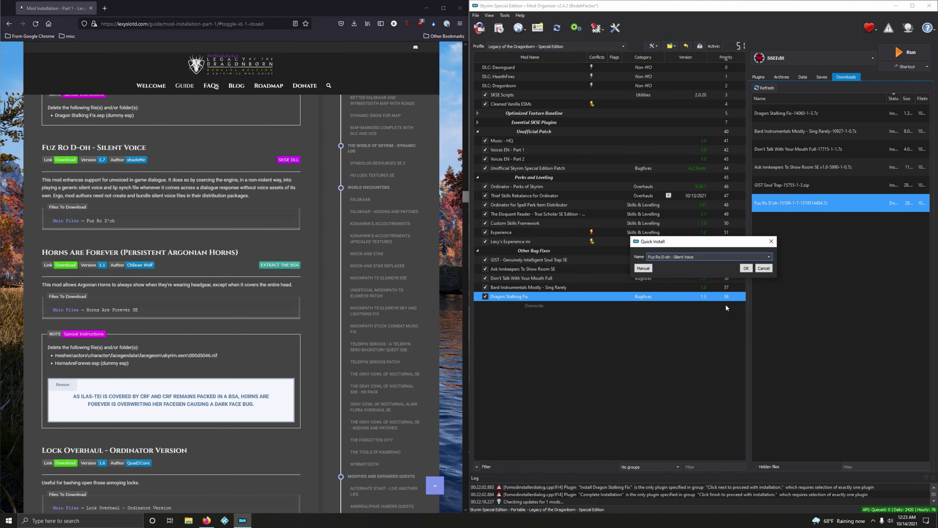
pyautogui.click(746, 269)
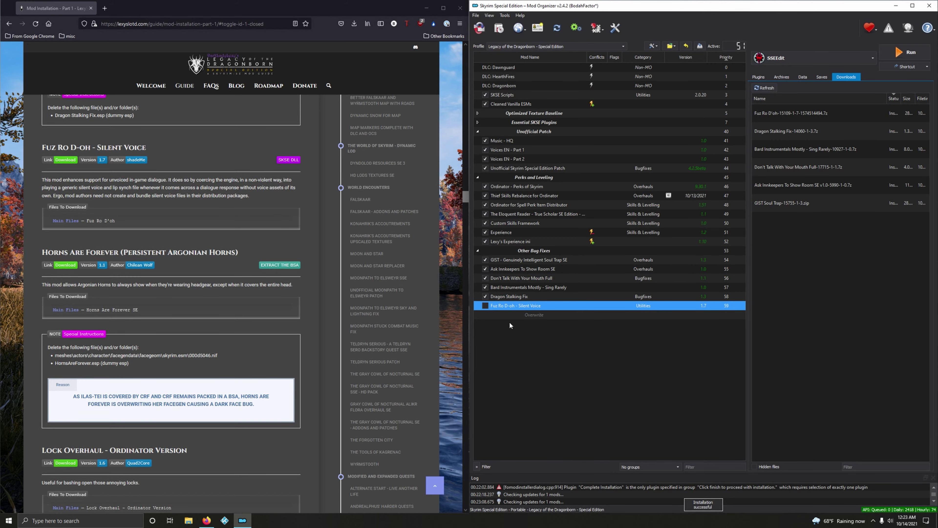
pyautogui.scroll(-2, 431, 393)
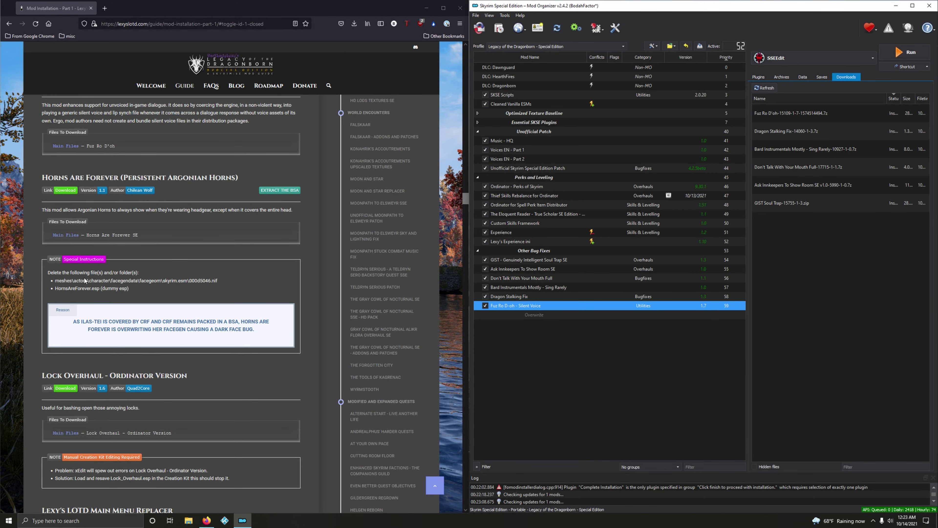
# Download Horns Are Forever 1.1 from Nexus, install it and extract its BSA
pyautogui.click(66, 190)
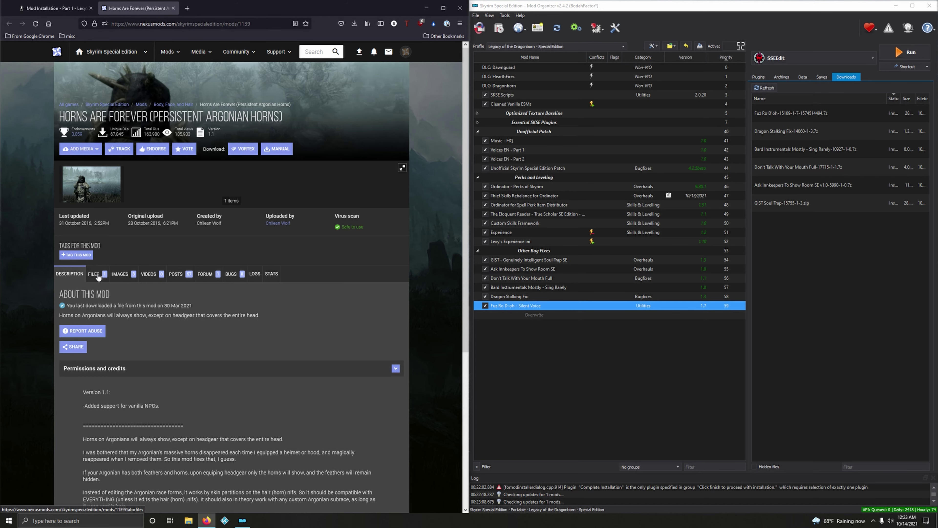
pyautogui.click(98, 276)
pyautogui.click(146, 370)
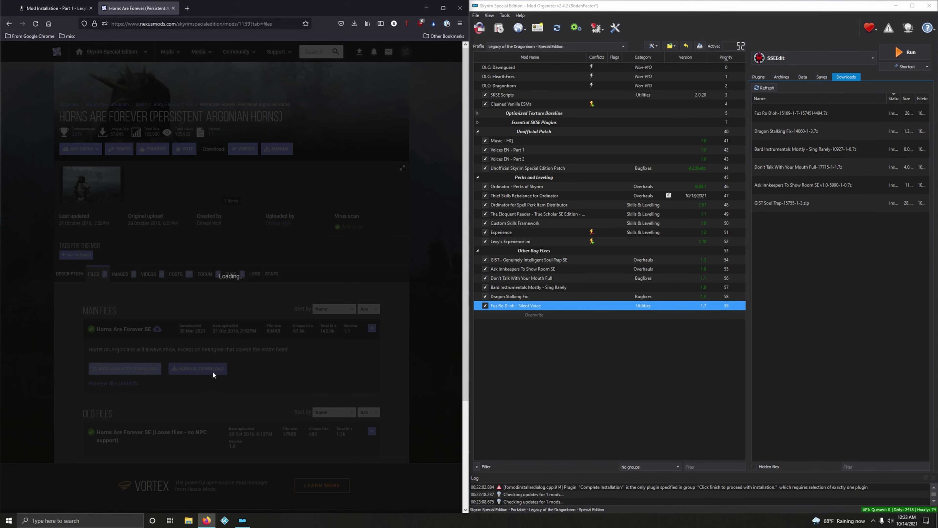
pyautogui.click(174, 8)
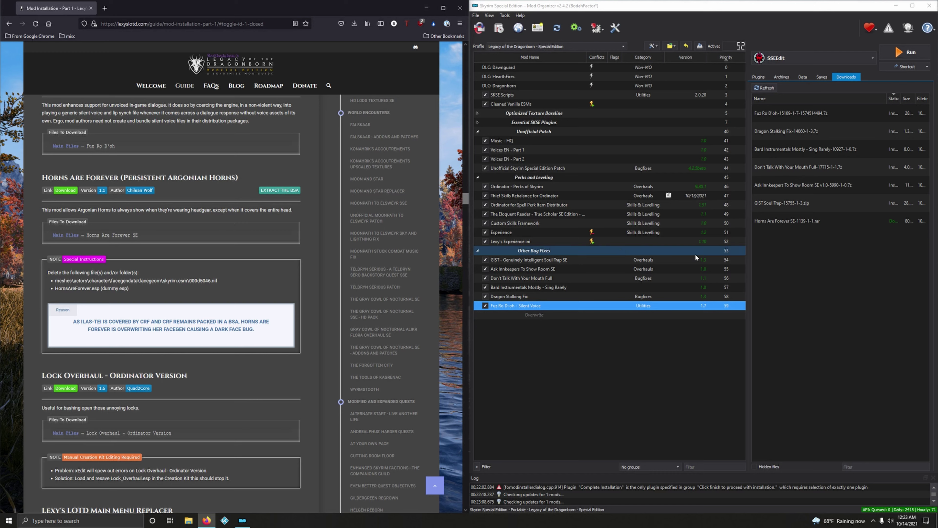
pyautogui.doubleClick(783, 222)
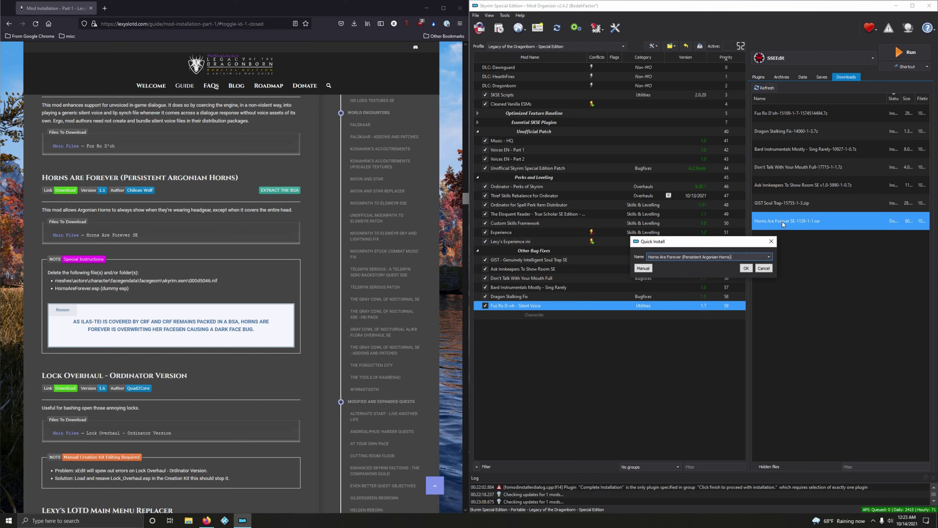
pyautogui.click(746, 269)
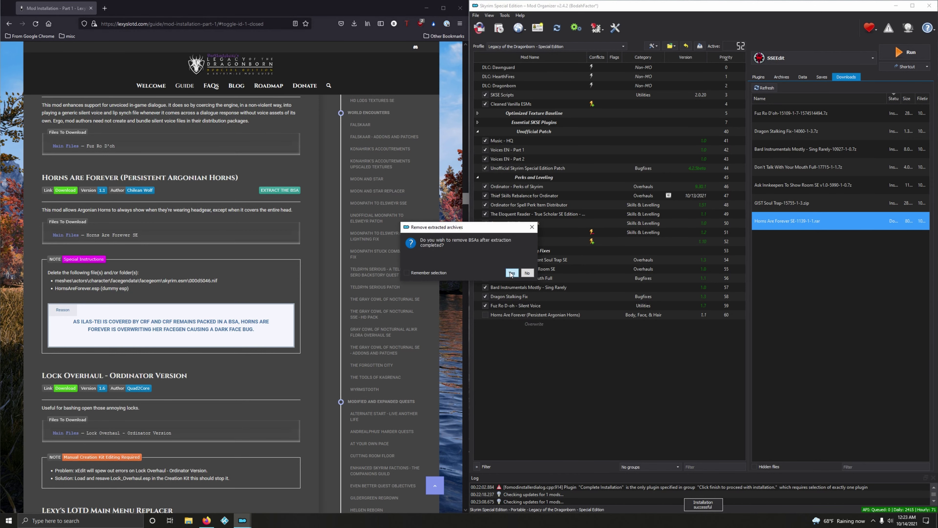
pyautogui.click(515, 272)
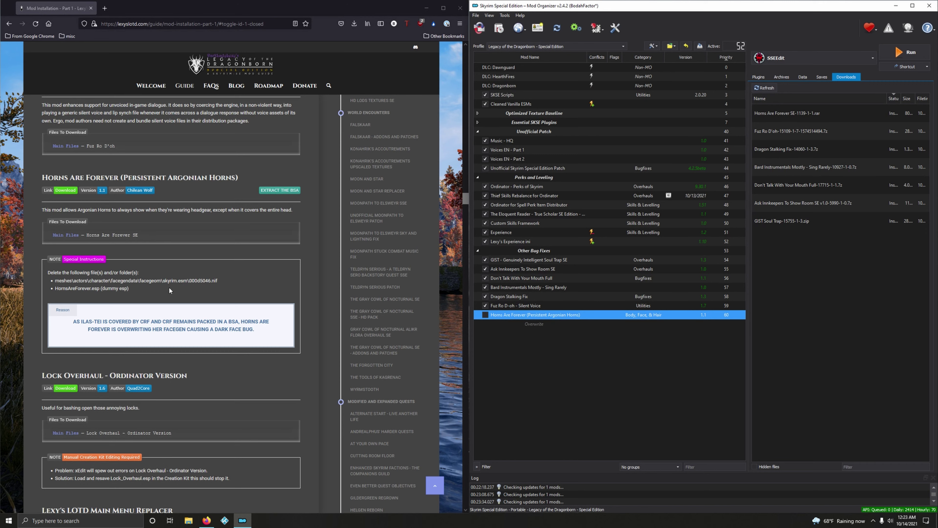
# Open the Horns Are Forever folder in Explorer and delete HornsAreForever.esp
pyautogui.rightClick(501, 314)
pyautogui.click(525, 447)
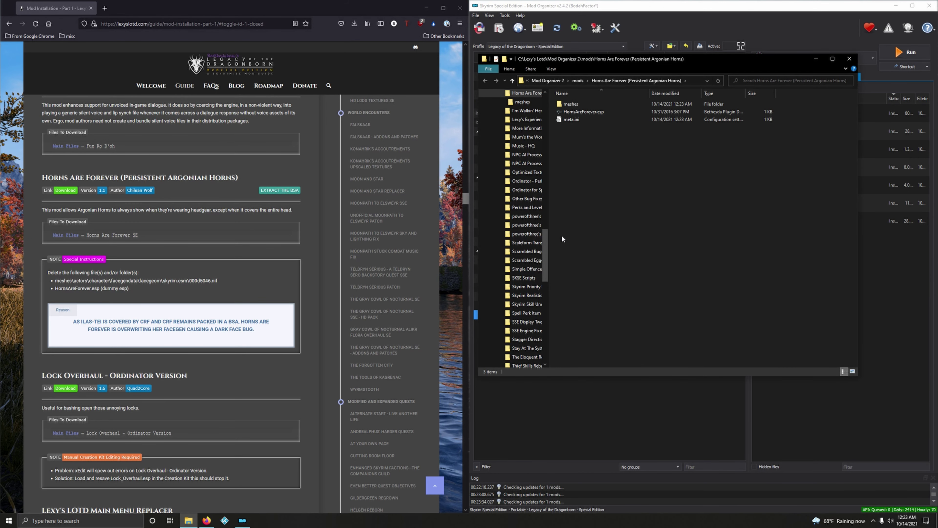
pyautogui.click(584, 112)
pyautogui.press('Delete')
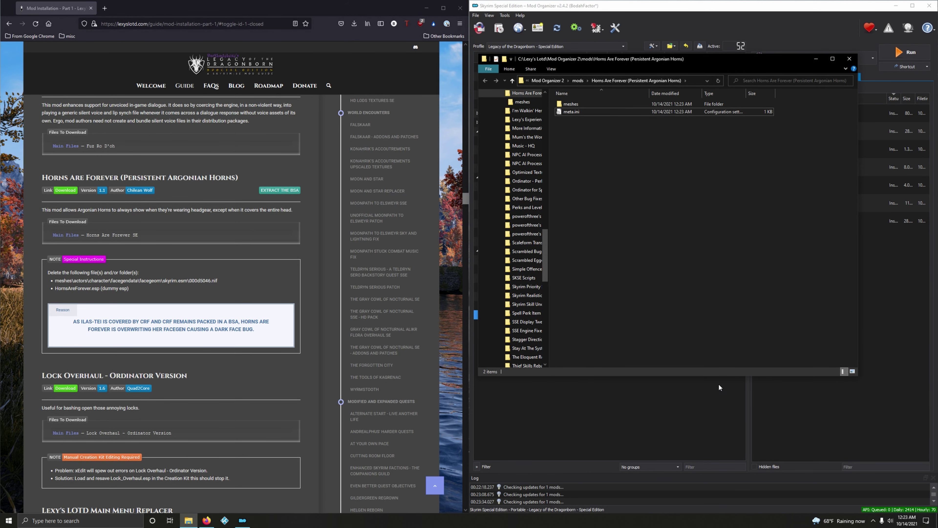
# Delete 000d5046.nif from meshes\actors\character\facegendata\facegeom\skyrim.esm and close Explorer
pyautogui.click(578, 107)
pyautogui.doubleClick(578, 106)
pyautogui.doubleClick(578, 106)
pyautogui.doubleClick(578, 106)
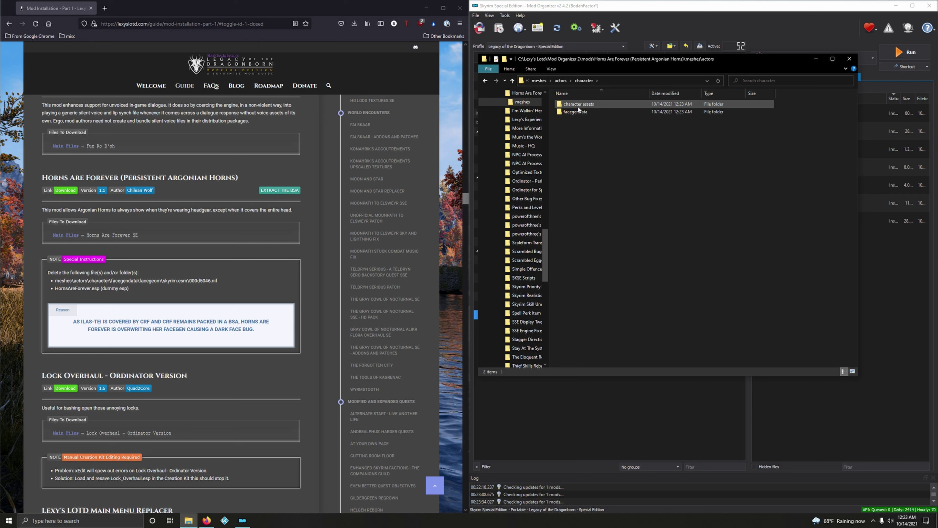
pyautogui.doubleClick(576, 114)
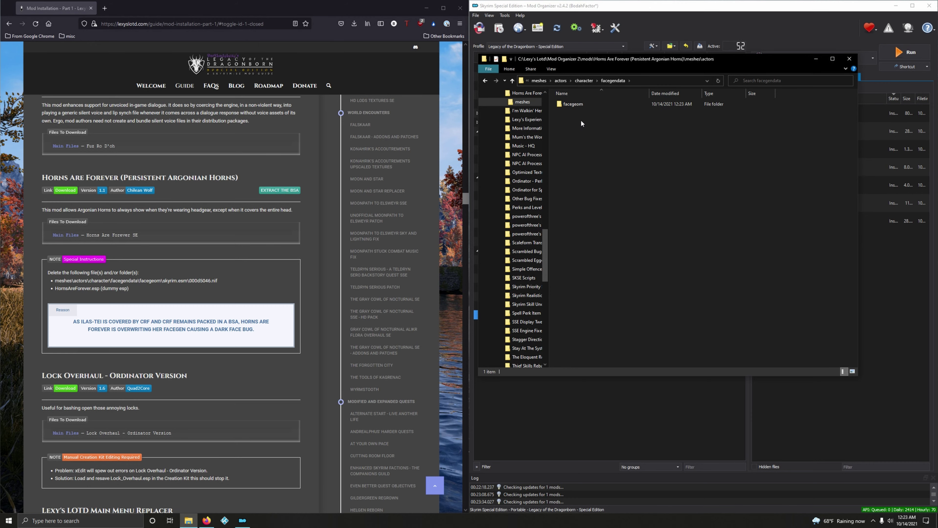
pyautogui.click(576, 105)
pyautogui.doubleClick(577, 105)
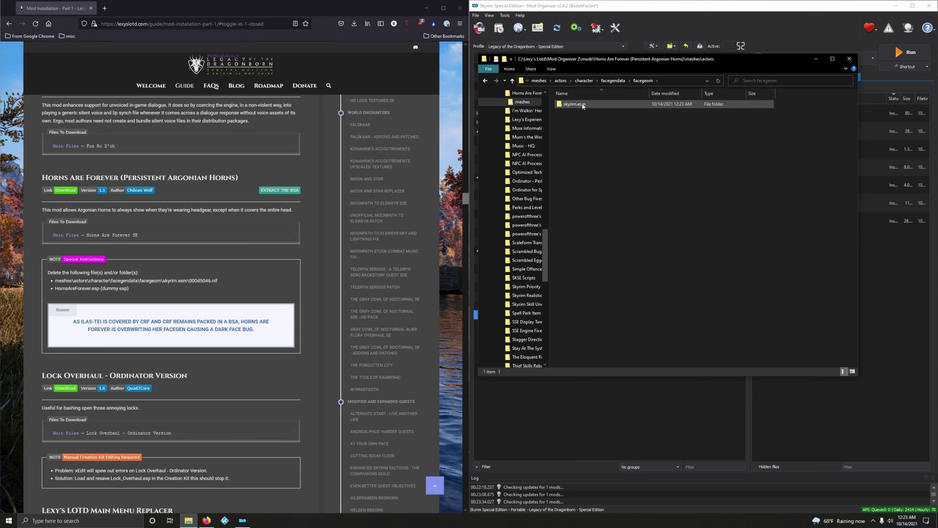
pyautogui.doubleClick(583, 104)
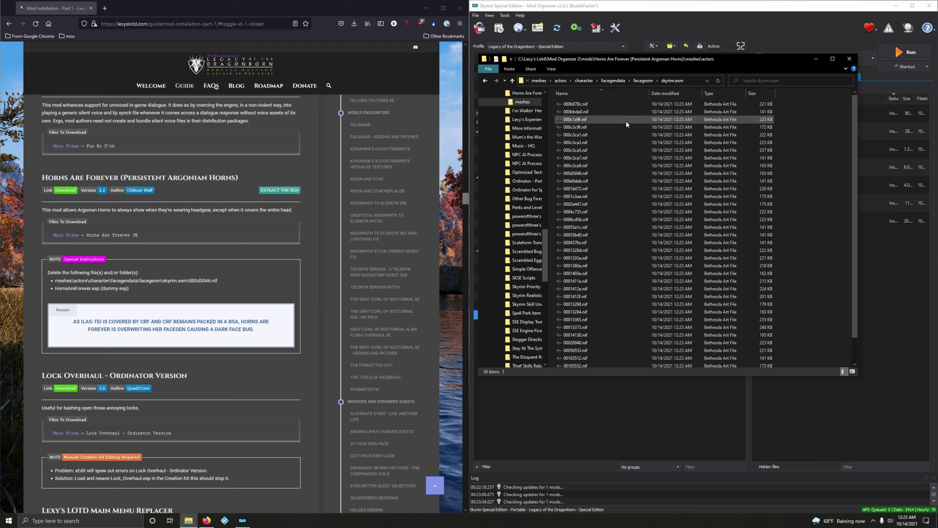
pyautogui.scroll(-1, 587, 291)
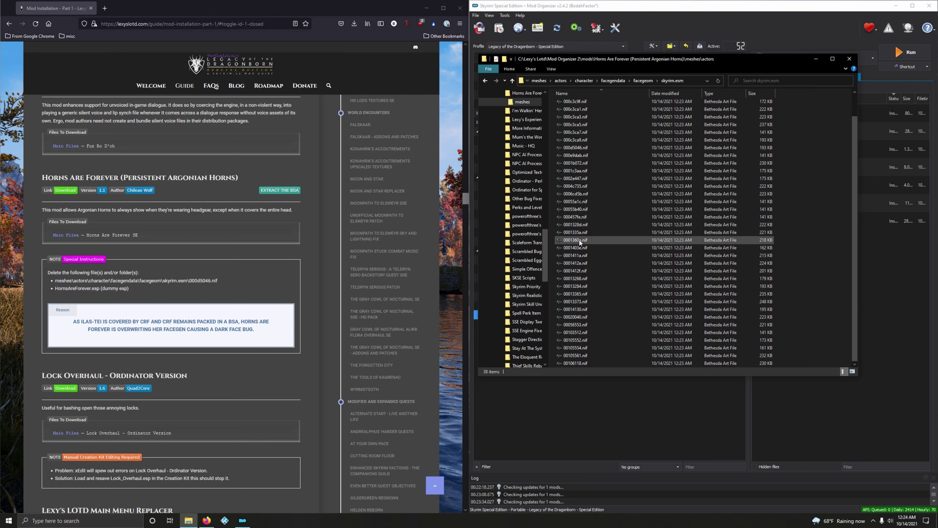
pyautogui.click(581, 147)
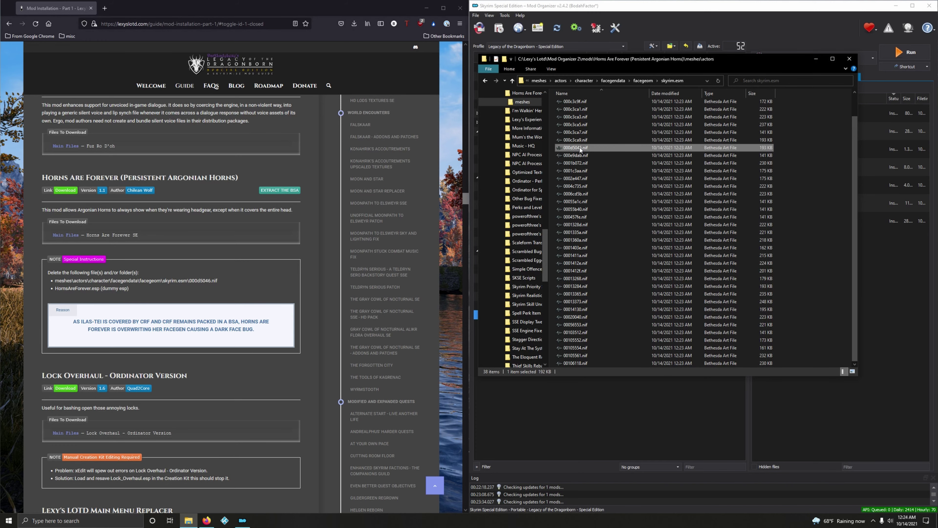
pyautogui.rightClick(580, 148)
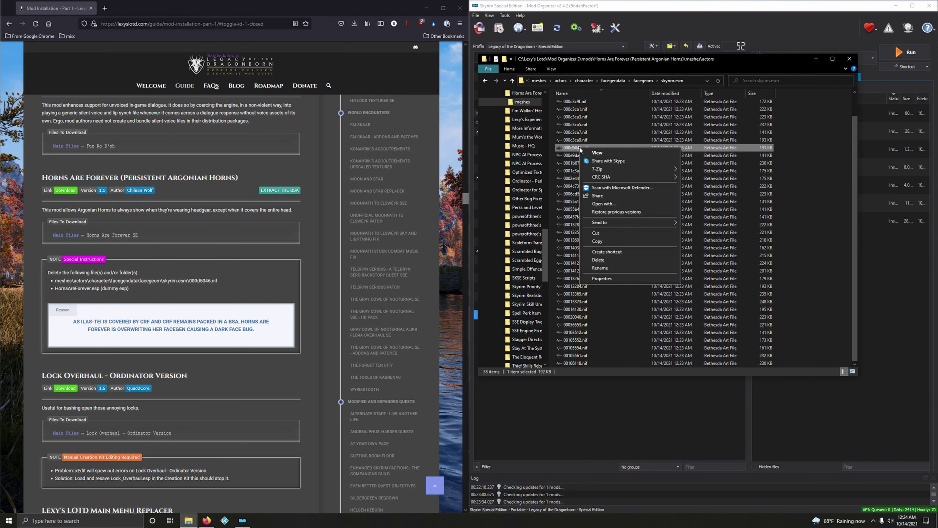
pyautogui.click(602, 261)
pyautogui.click(849, 58)
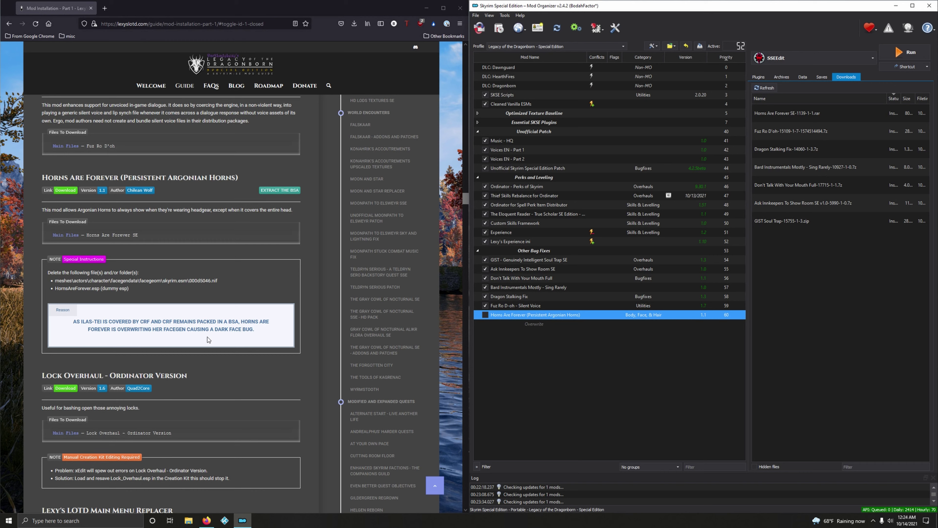
# Enable Horns Are Forever and send the Lock Overhaul main file from Nexus to Mod Organizer 2
pyautogui.click(485, 314)
pyautogui.scroll(-5, 280, 325)
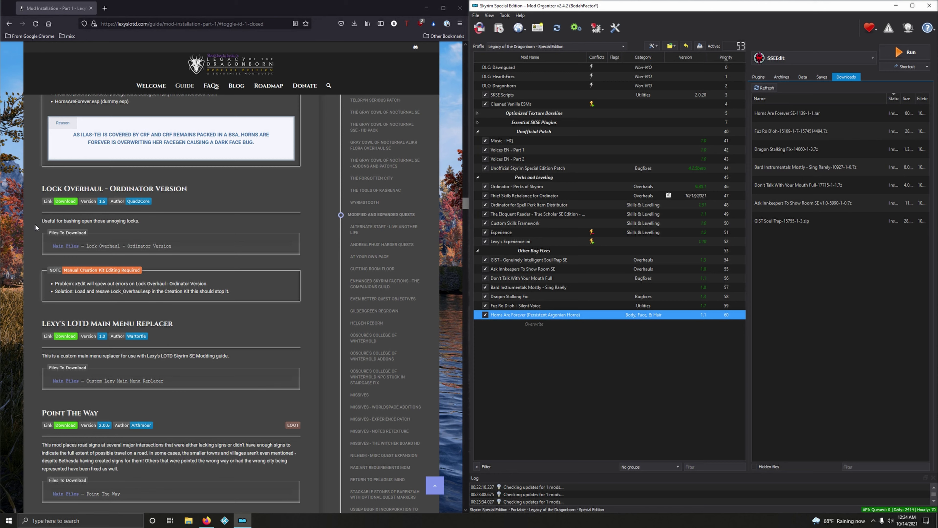
pyautogui.click(73, 204)
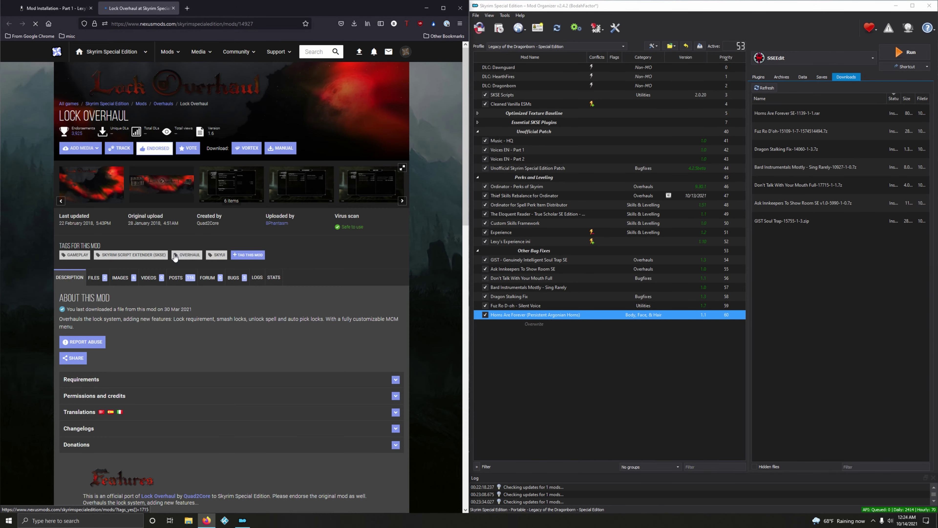
pyautogui.click(94, 278)
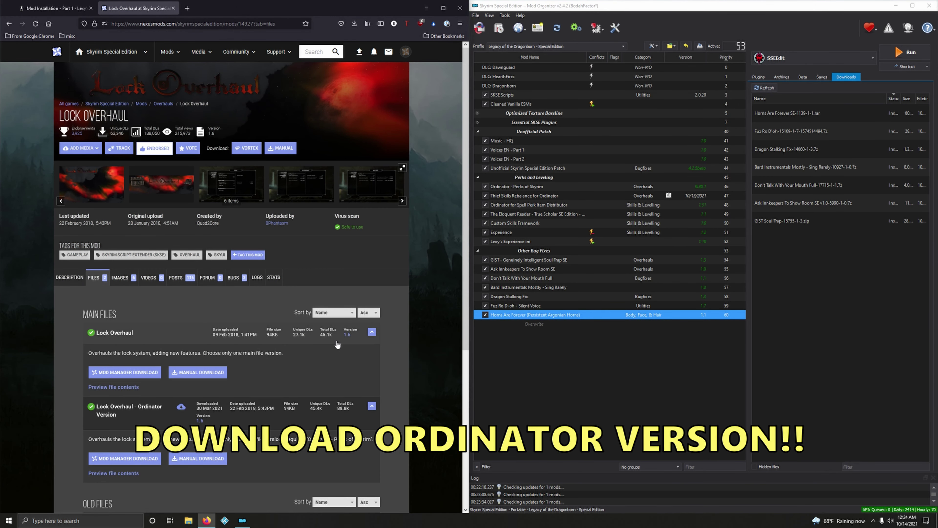
pyautogui.click(120, 372)
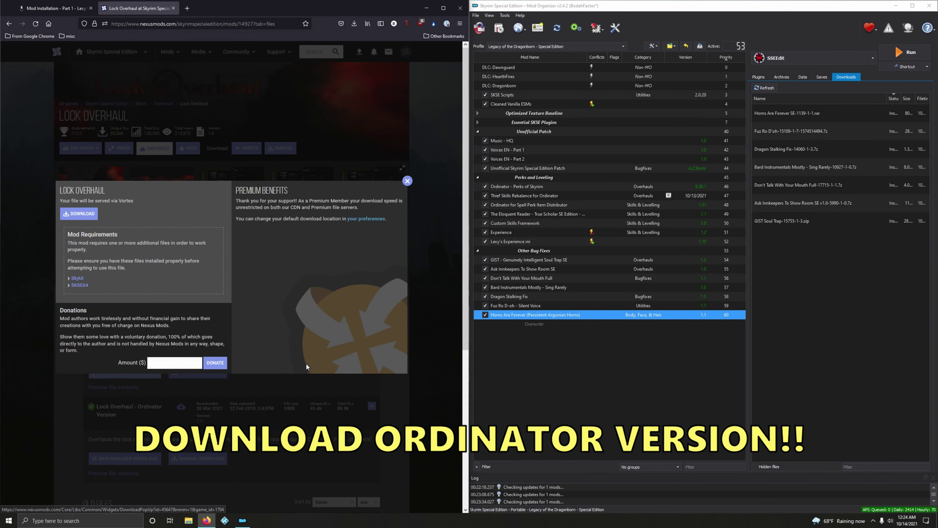
pyautogui.click(95, 217)
pyautogui.click(407, 180)
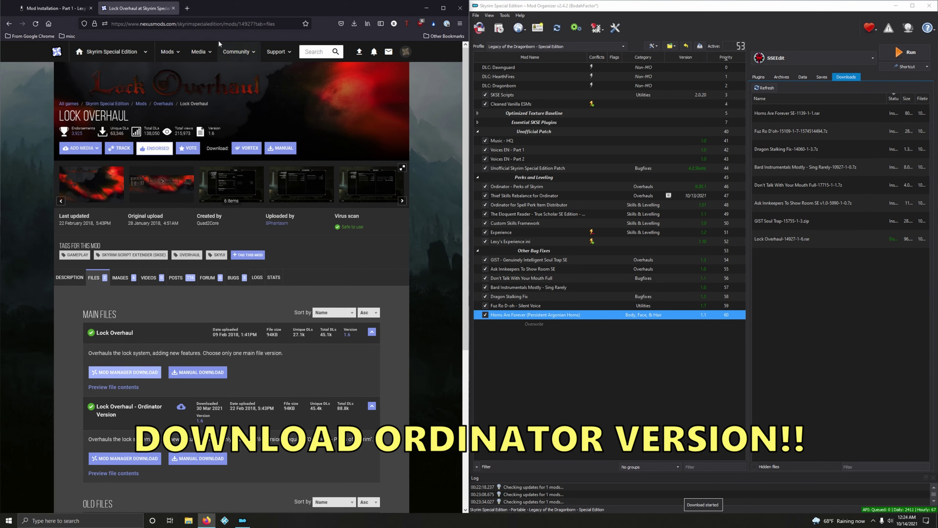
pyautogui.click(173, 7)
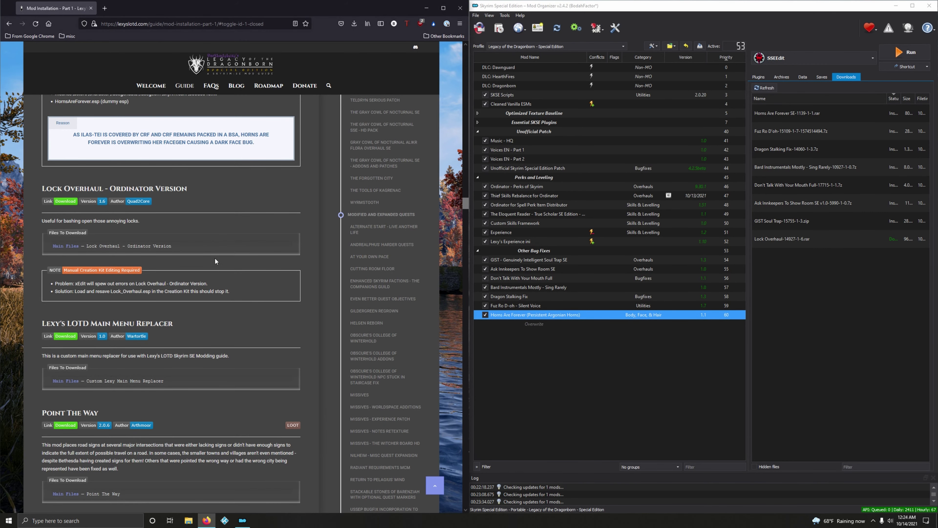
# Install Lock Overhaul 1.6 from the Downloads list and enable it
pyautogui.click(783, 239)
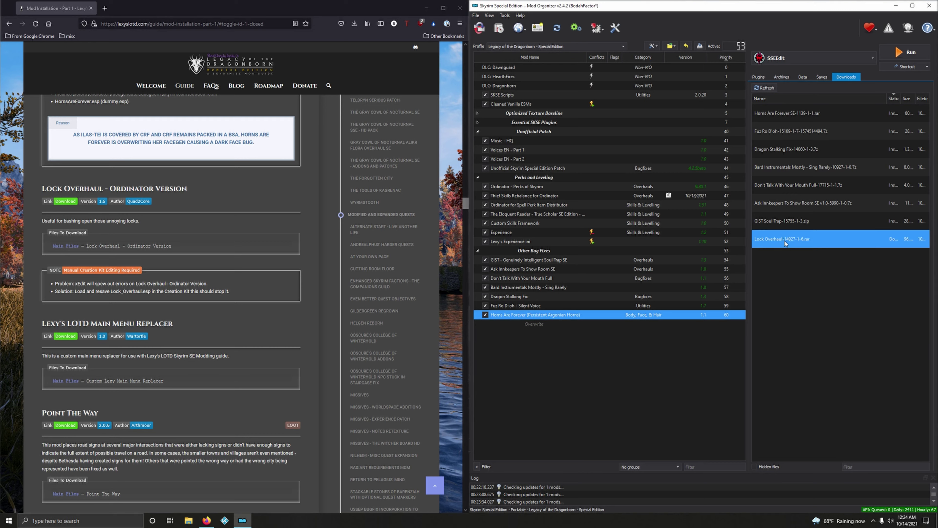
pyautogui.doubleClick(784, 239)
pyautogui.click(751, 272)
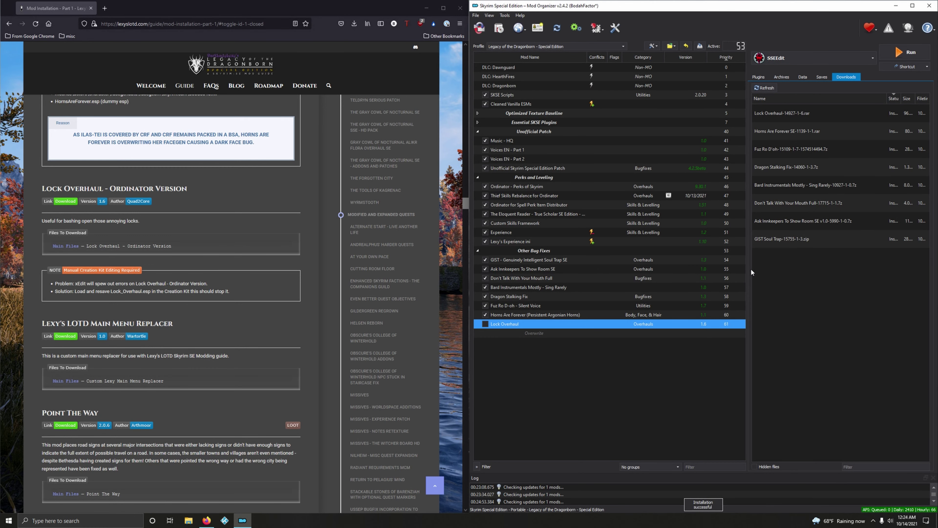
pyautogui.click(484, 326)
# Launch Creation Kit from Mod Organizer 2's tool list
pyautogui.click(821, 60)
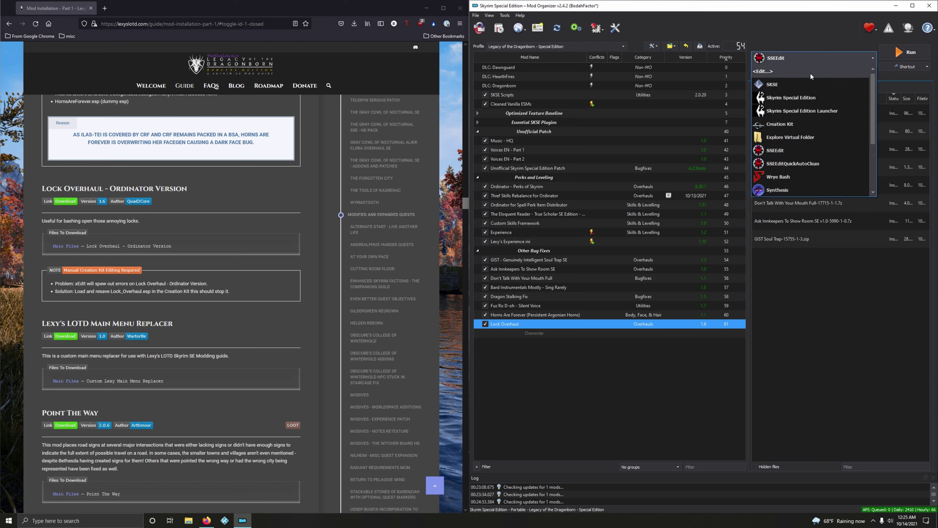
pyautogui.click(817, 124)
pyautogui.click(907, 52)
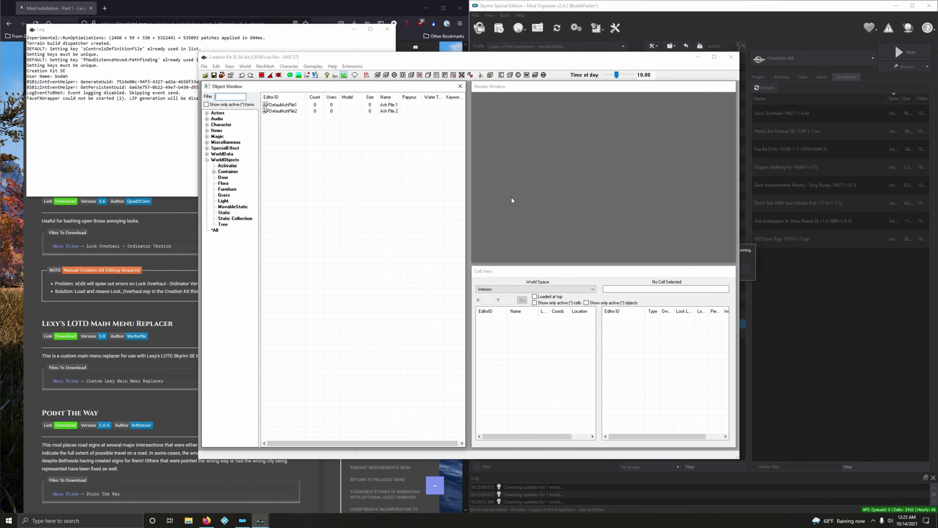
# Load Lock_Overhaul.esp as the active file, save it, and close Creation Kit
pyautogui.click(206, 75)
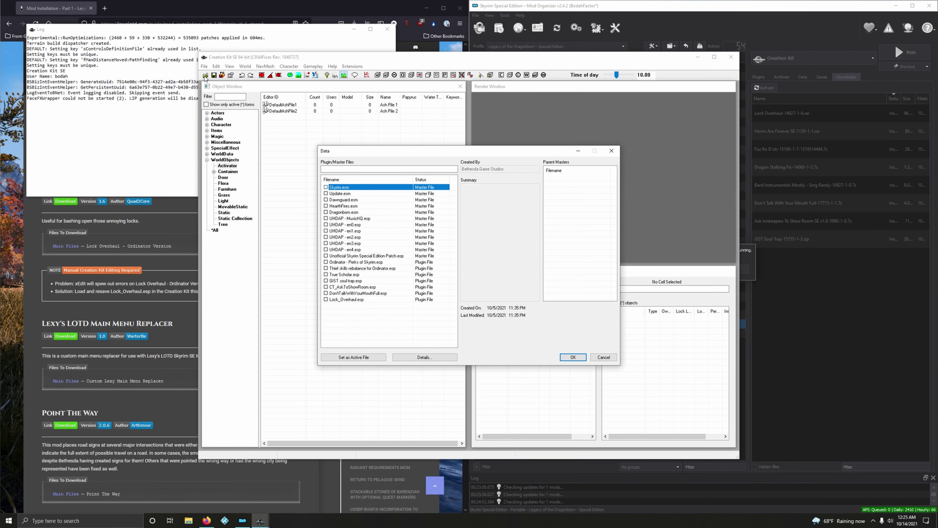
pyautogui.click(340, 302)
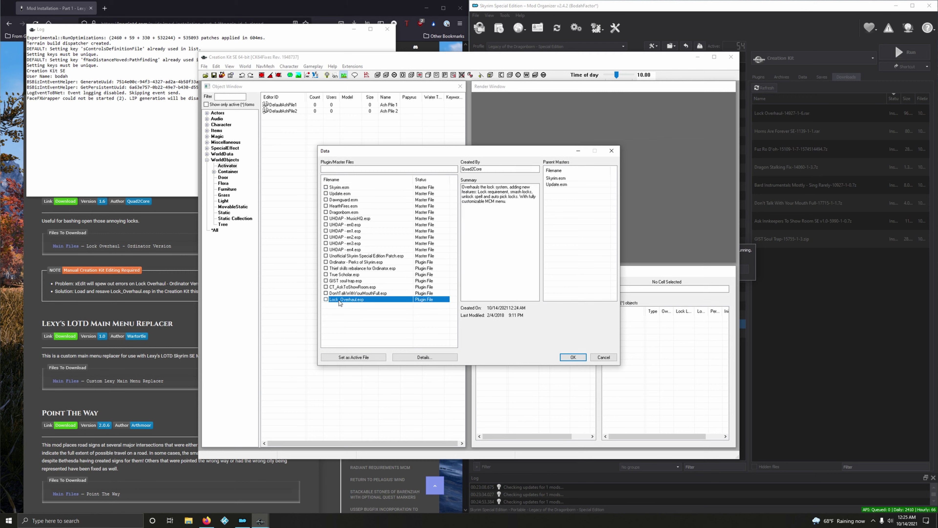
pyautogui.click(372, 357)
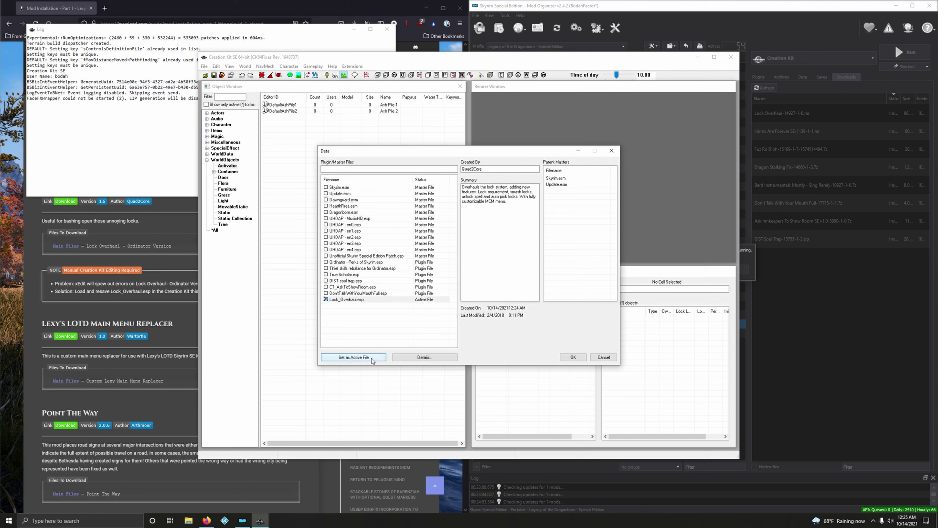
pyautogui.click(575, 357)
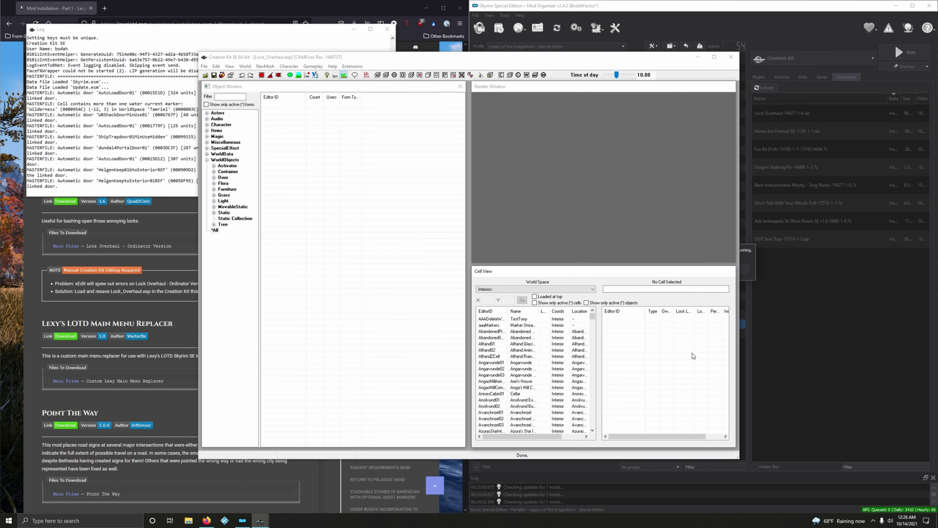
pyautogui.click(214, 78)
pyautogui.click(214, 76)
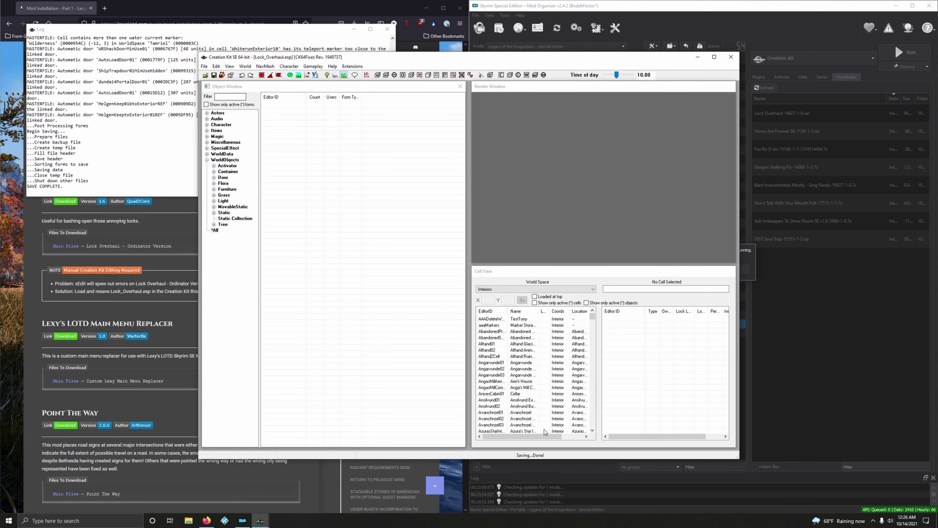
pyautogui.click(730, 58)
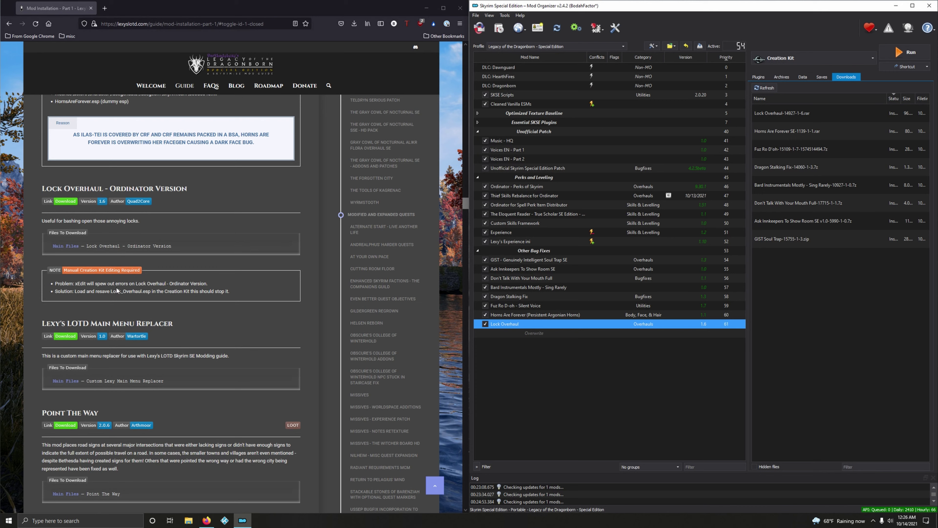
# Send Lexy's LOTD Main Menu Replacer from its Nexus page to Mod Organizer via Mod Manager Download
pyautogui.scroll(-3, 257, 322)
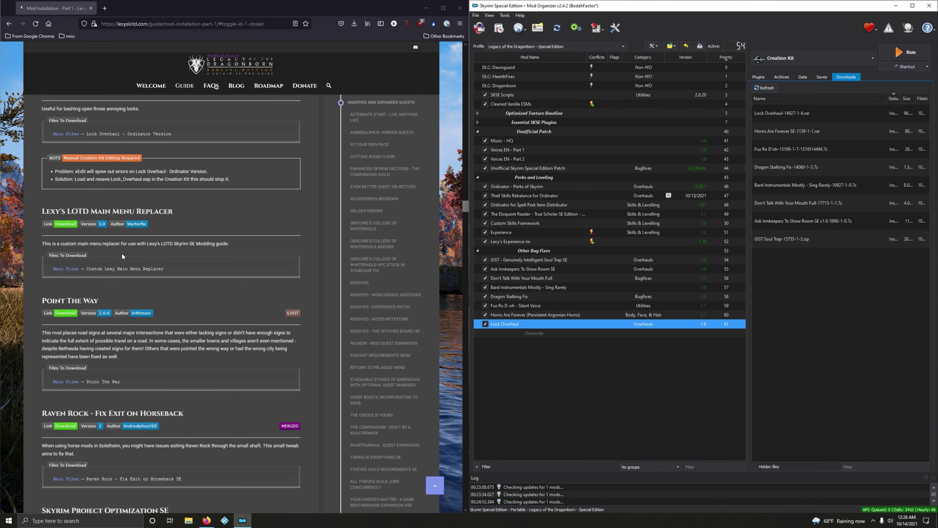
pyautogui.click(67, 225)
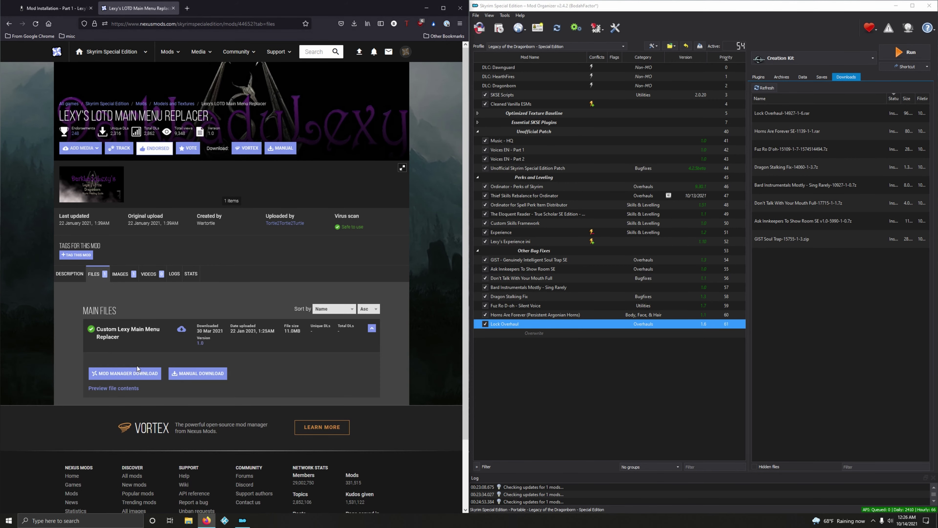
pyautogui.click(107, 374)
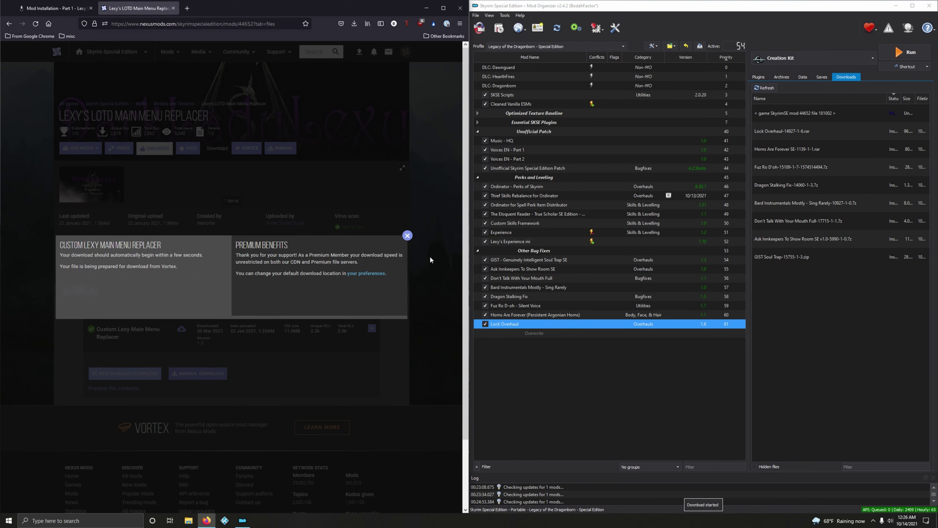
pyautogui.click(407, 235)
pyautogui.click(108, 199)
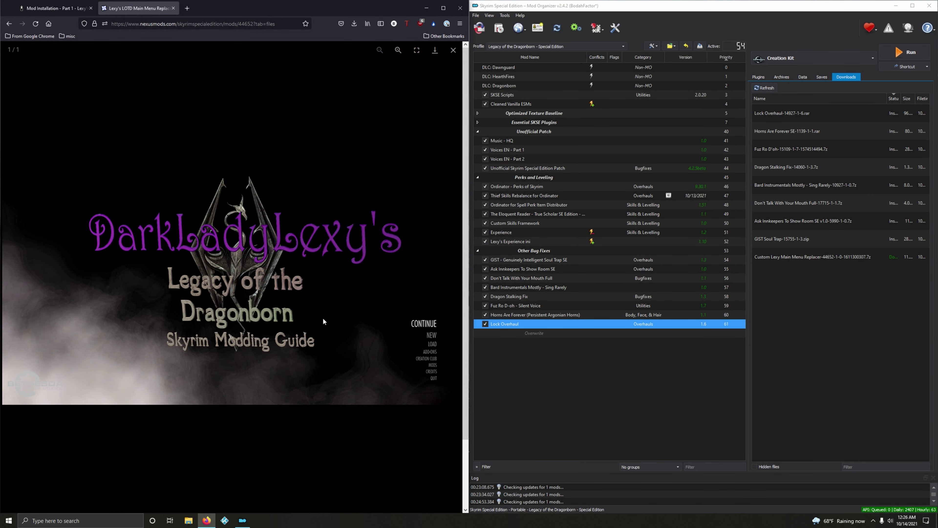
pyautogui.click(173, 9)
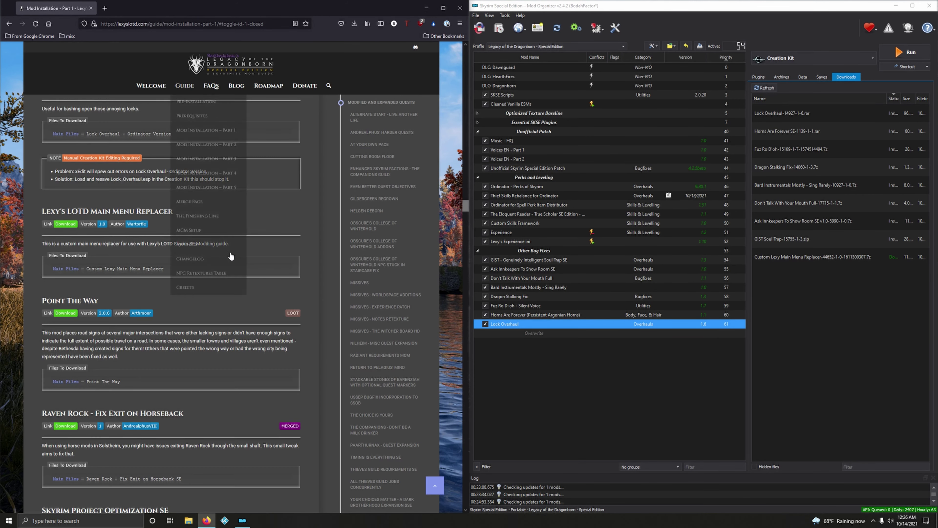
# Install Lexy's LOTD Main Menu Replacer 1.0 from Downloads at priority 62, after Lock Overhaul
pyautogui.doubleClick(805, 265)
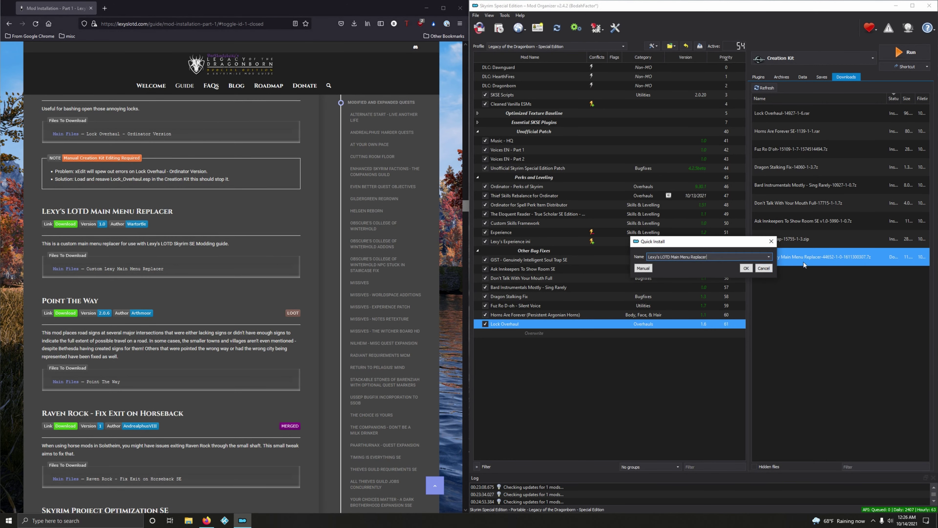
pyautogui.press('Return')
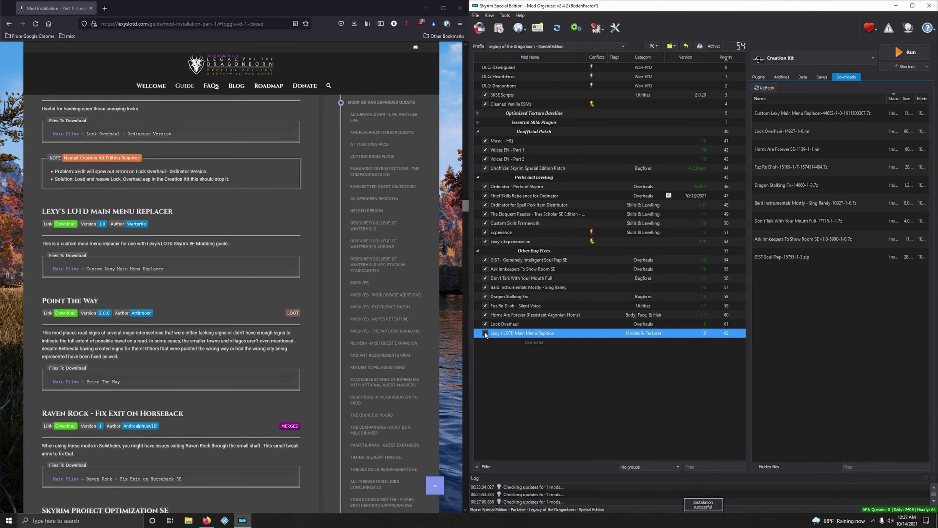
pyautogui.scroll(-4, 225, 319)
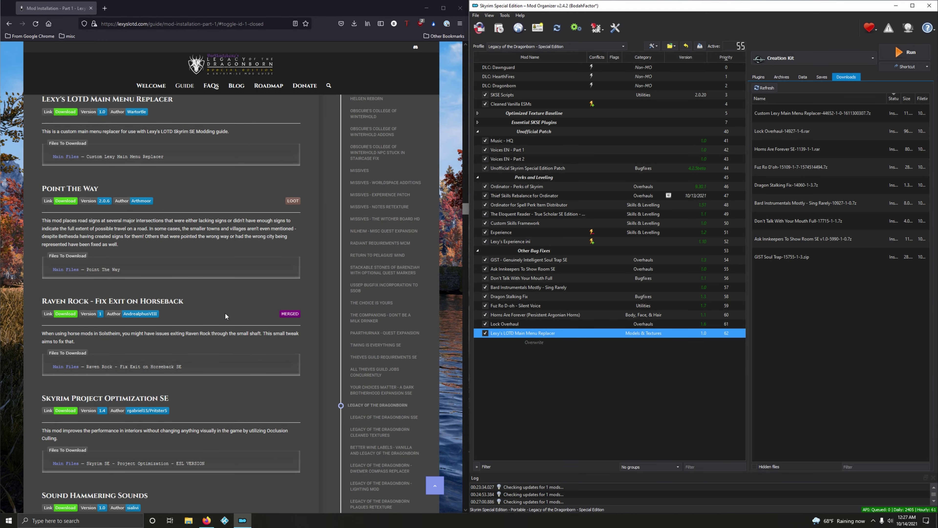
# Download Point The Way's main file from its Nexus Files tab into Mod Organizer
pyautogui.scroll(-1, 225, 312)
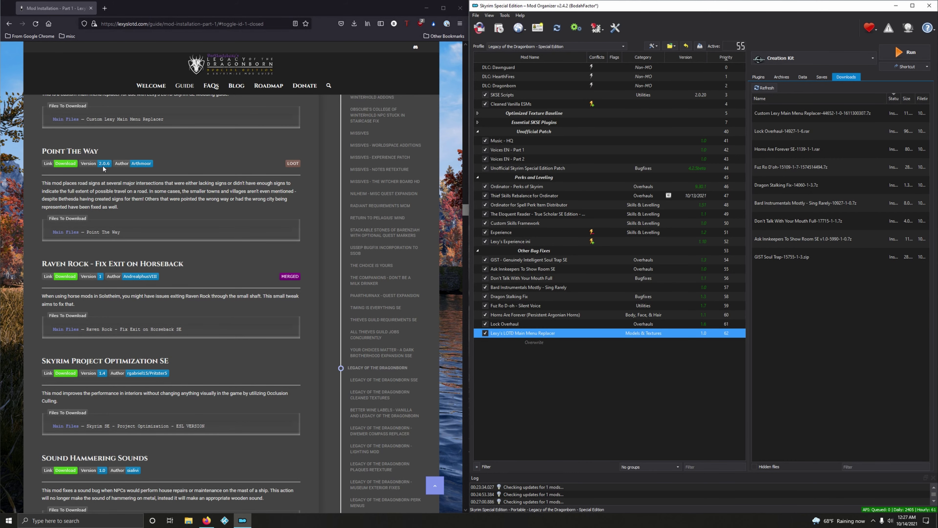
pyautogui.click(71, 165)
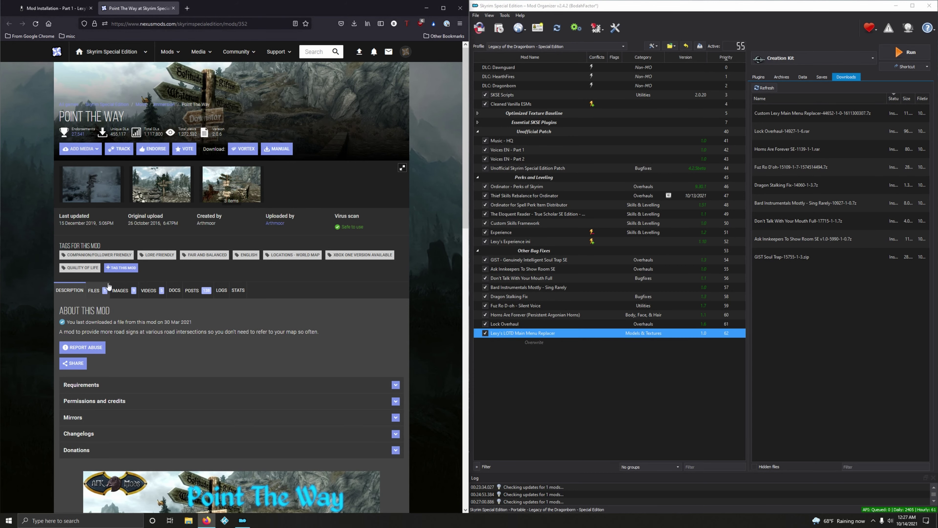
pyautogui.click(109, 288)
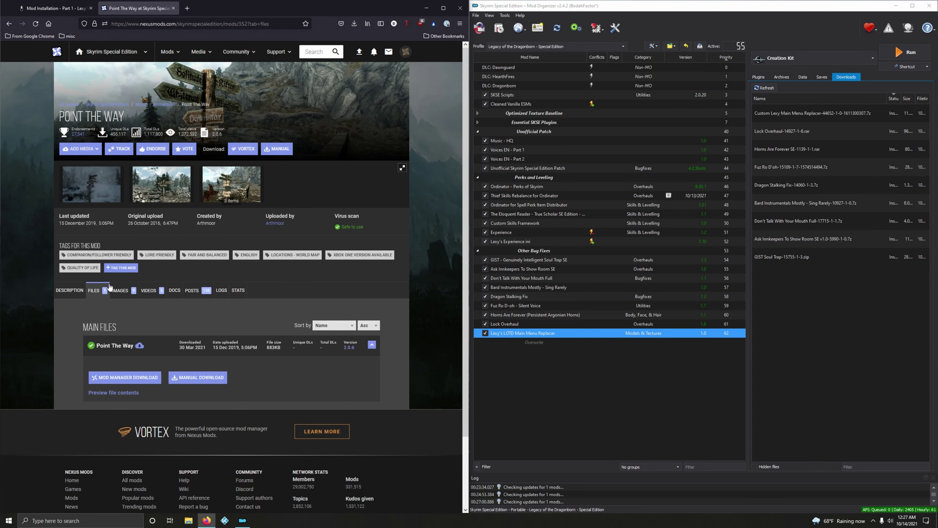
pyautogui.click(143, 377)
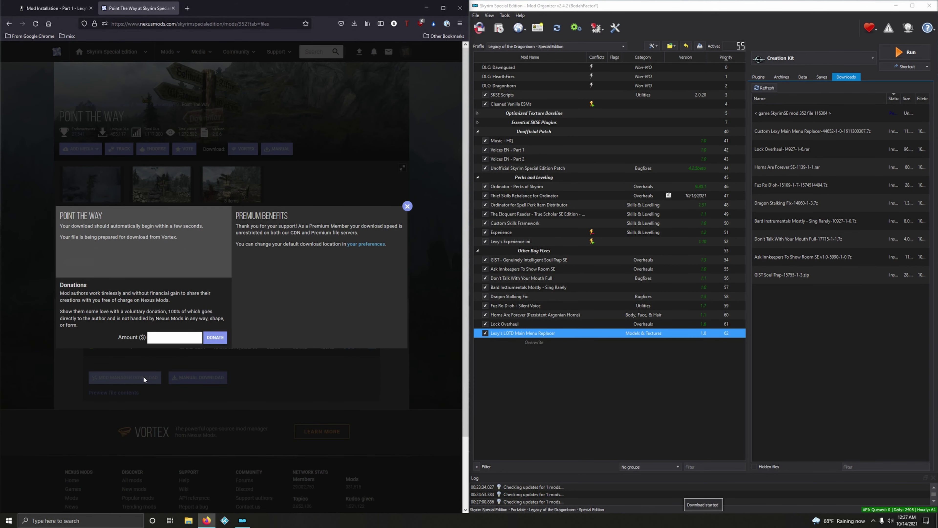
pyautogui.click(173, 7)
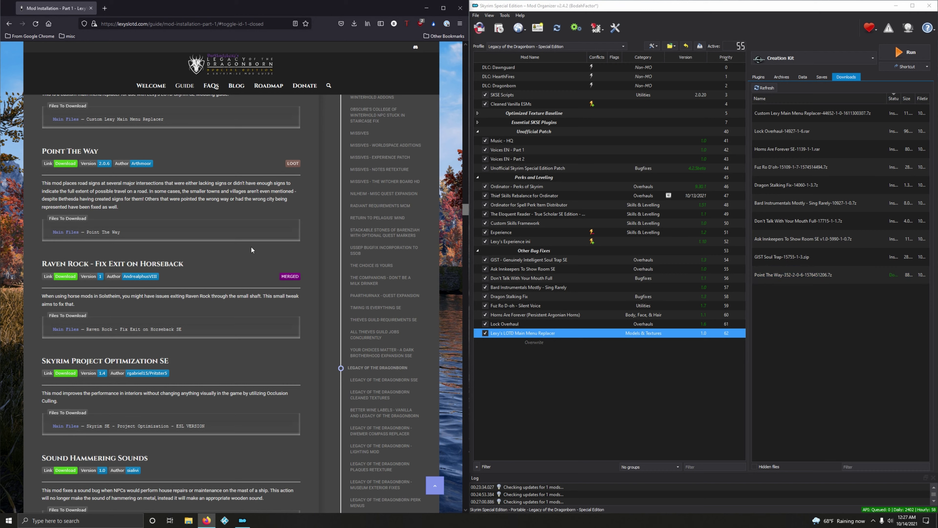
# Install Point The Way 2.0.6 at priority 63, answering No to extracting its BSA
pyautogui.doubleClick(786, 272)
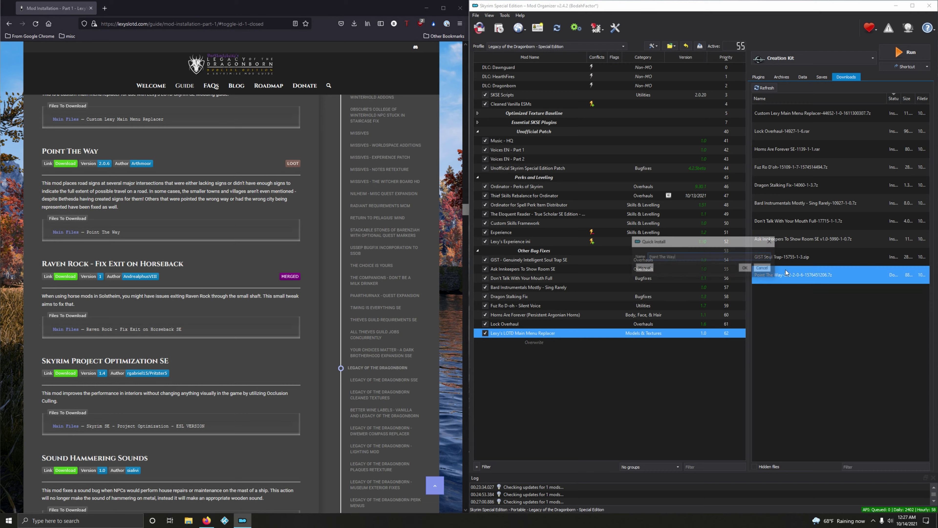
pyautogui.click(747, 268)
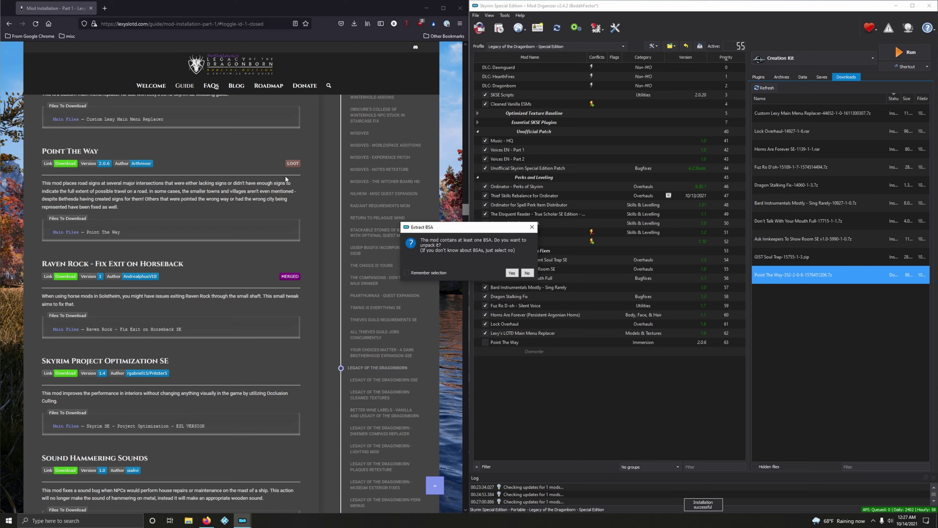
pyautogui.click(528, 274)
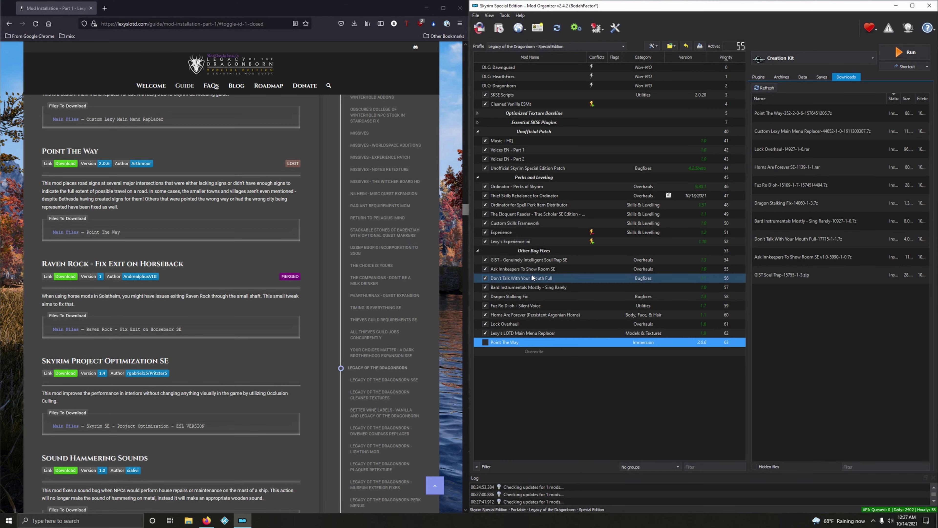
pyautogui.scroll(-3, 254, 360)
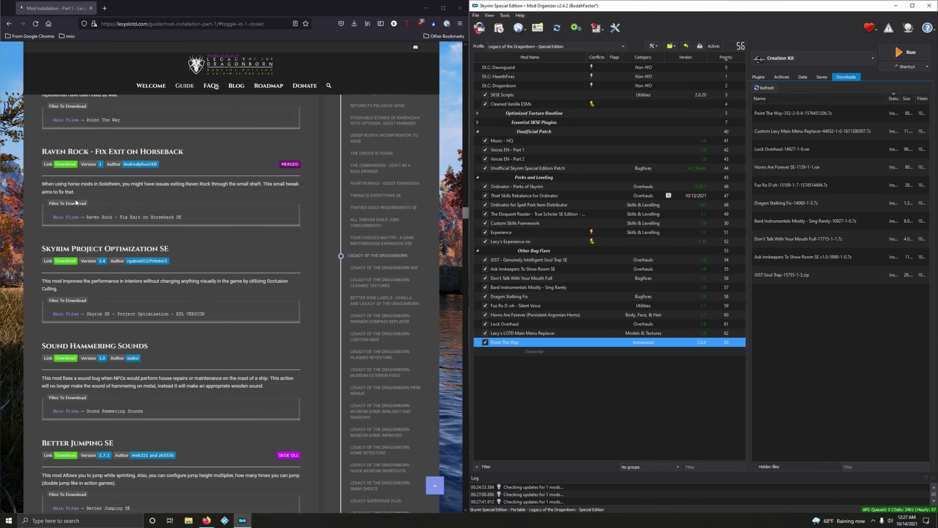
# Download Raven Rock - Fix Exit on Horseback's main file from Nexus into Mod Organizer
pyautogui.click(63, 164)
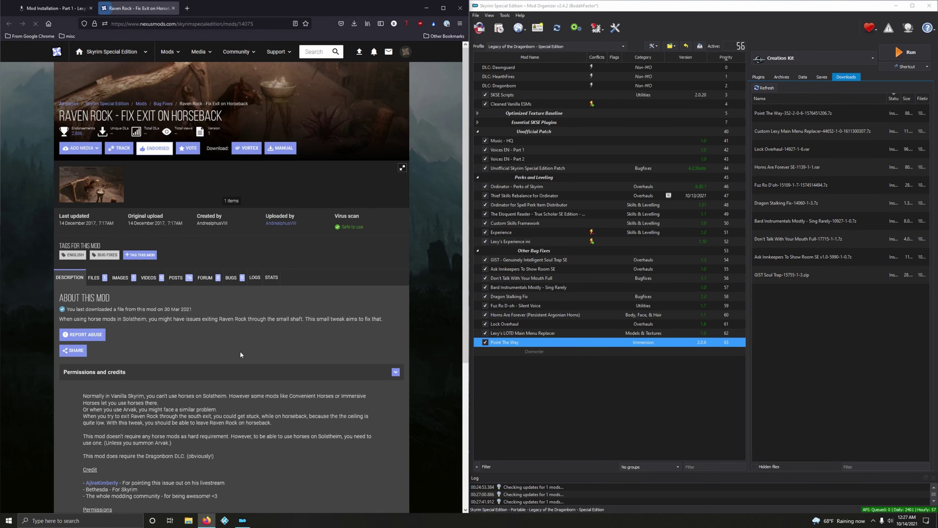
pyautogui.click(94, 277)
pyautogui.click(130, 386)
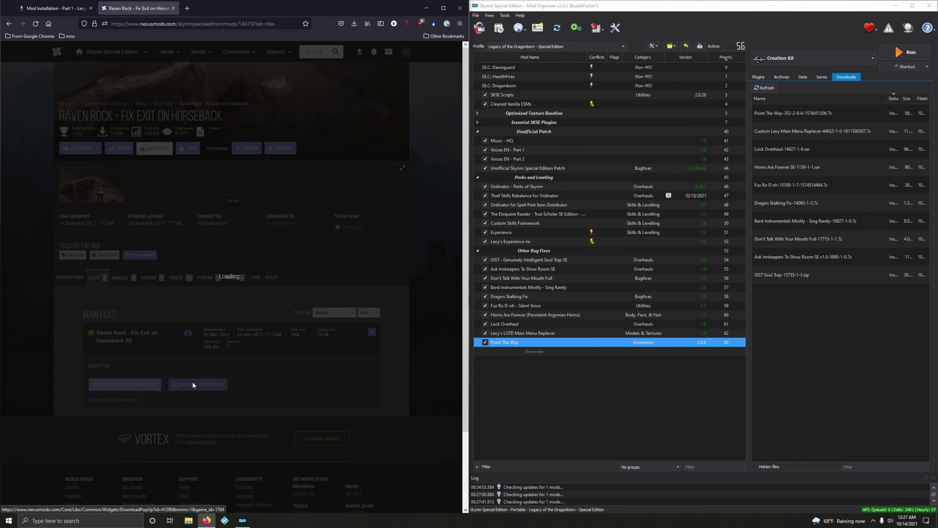
pyautogui.click(408, 236)
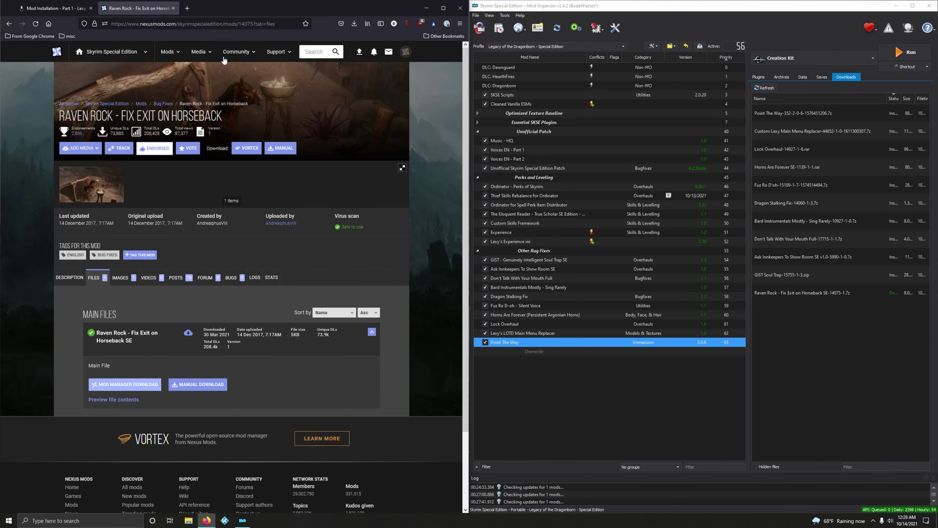
pyautogui.click(173, 8)
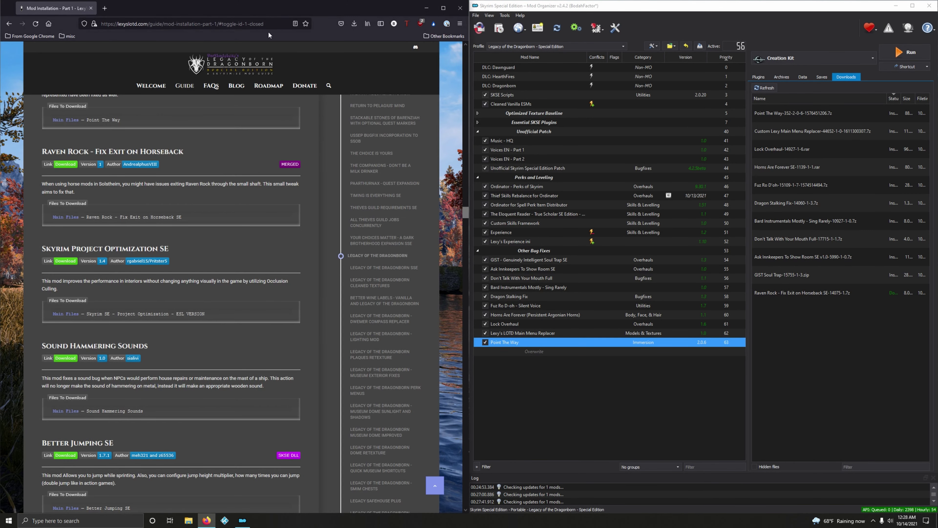
# Install Raven Rock - Fix Exit on Horseback 1.0 from Downloads at priority 64
pyautogui.doubleClick(818, 292)
pyautogui.click(746, 268)
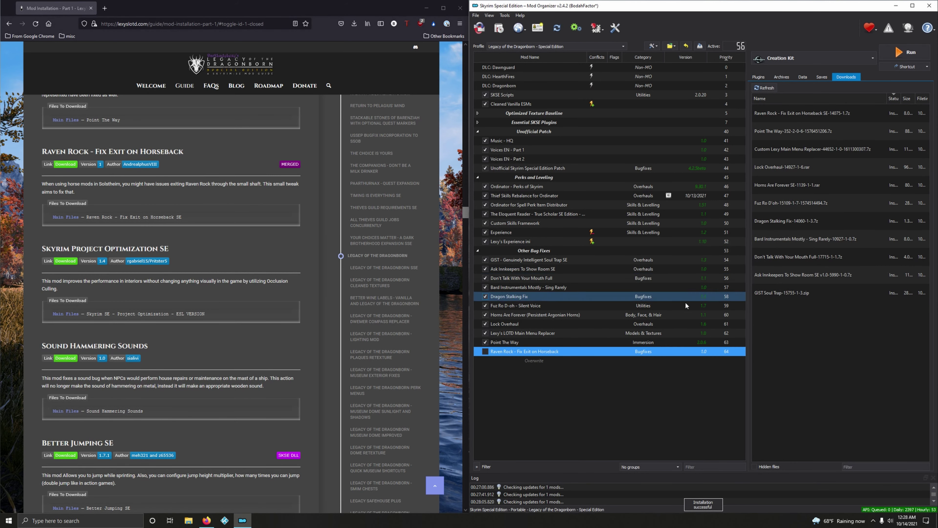
pyautogui.scroll(-2, 208, 303)
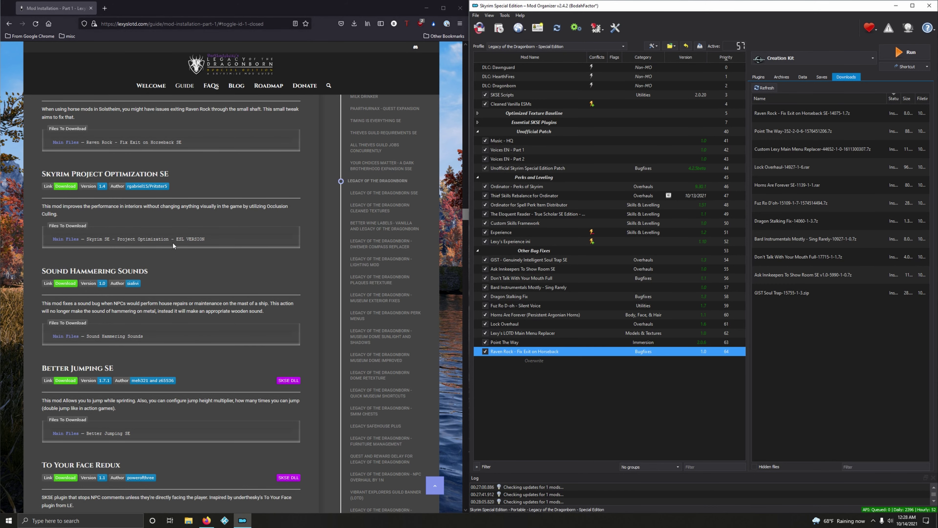
# Download the ESL version of Skyrim Project Optimization SE from Nexus into Mod Organizer
pyautogui.click(68, 187)
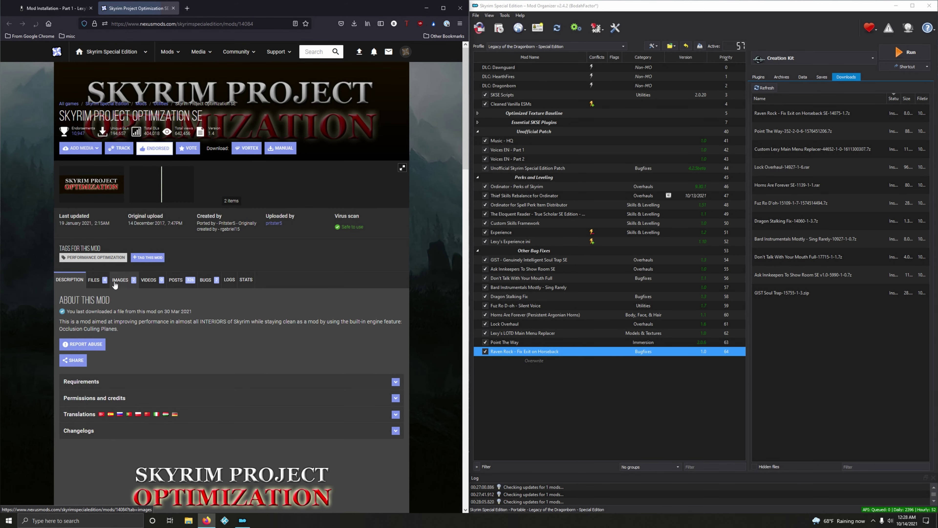
pyautogui.click(97, 279)
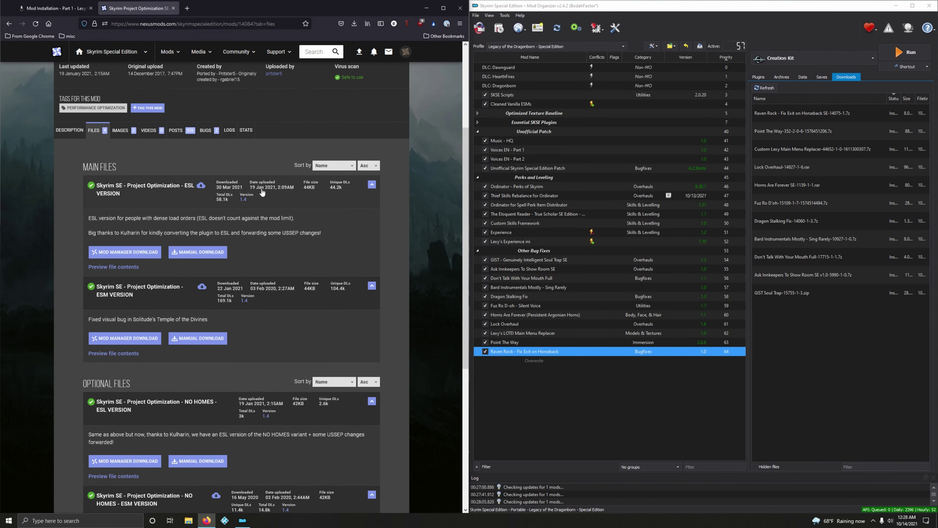
pyautogui.click(124, 252)
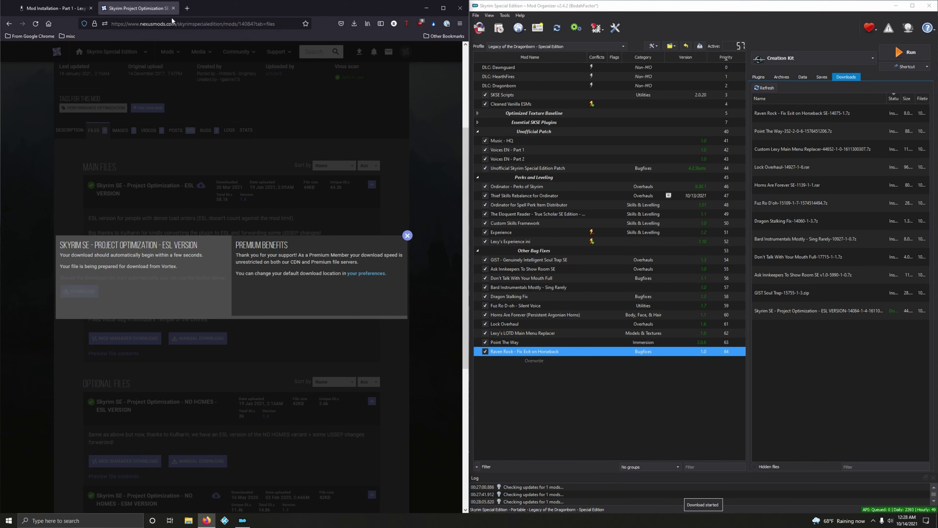
pyautogui.click(173, 8)
# Install Skyrim Project Optimization SE 1.4 under the suggested name and enable it at priority 65
pyautogui.doubleClick(801, 307)
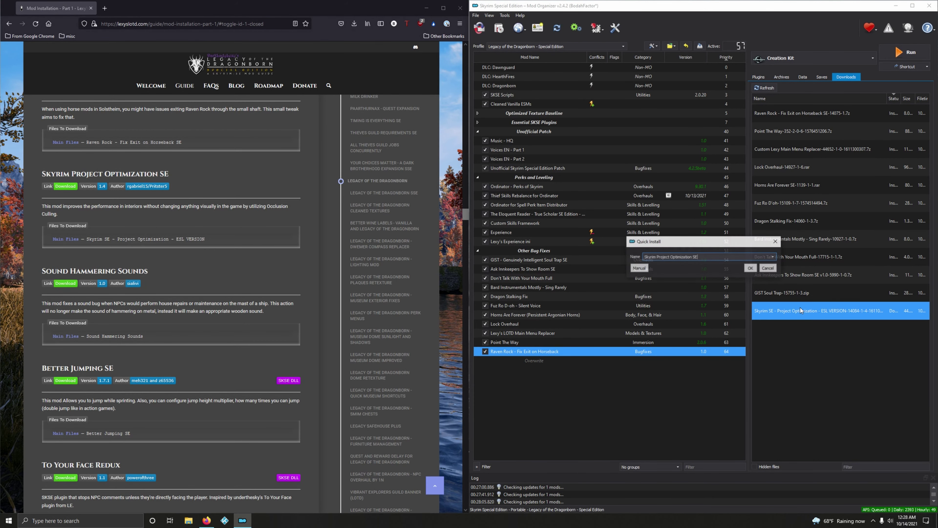
pyautogui.press('Return')
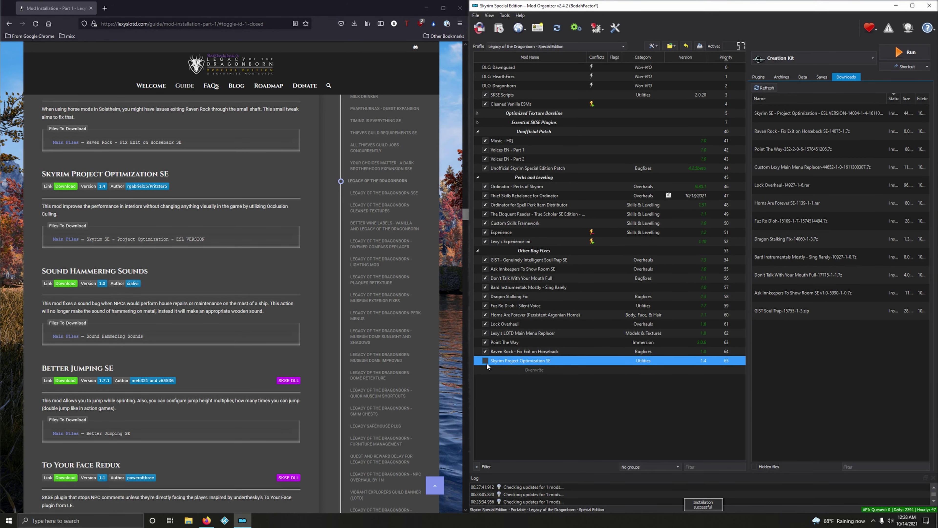
pyautogui.click(486, 361)
pyautogui.scroll(-3, 242, 321)
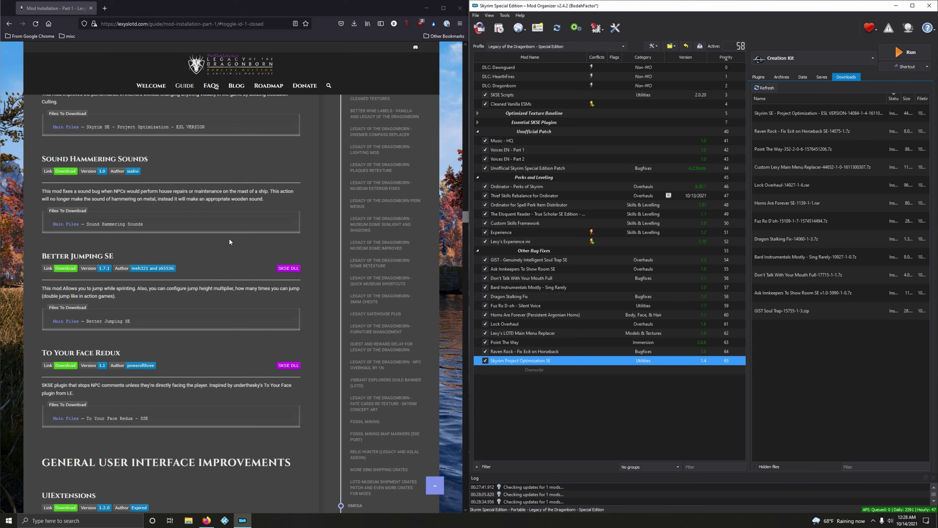
# Download Sound Hammering Sounds from its Nexus Files tab into Mod Organizer
pyautogui.click(65, 171)
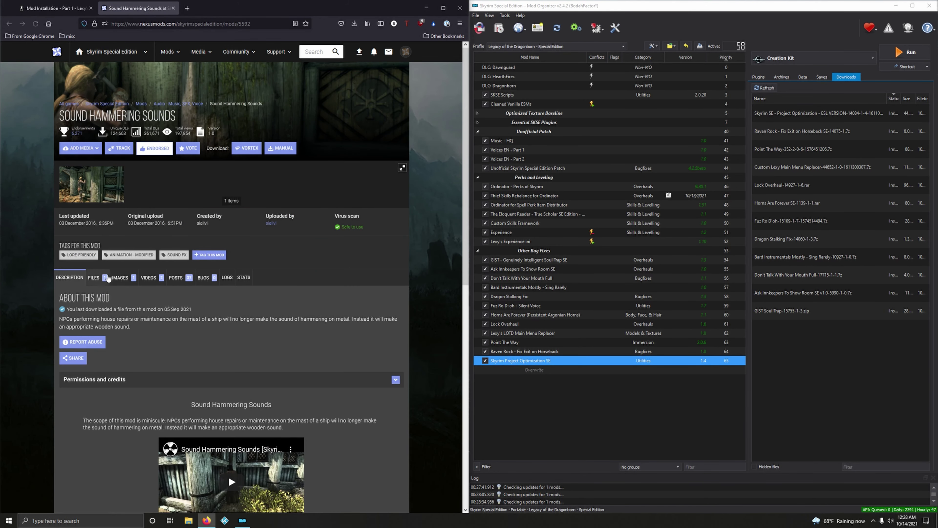
pyautogui.click(94, 278)
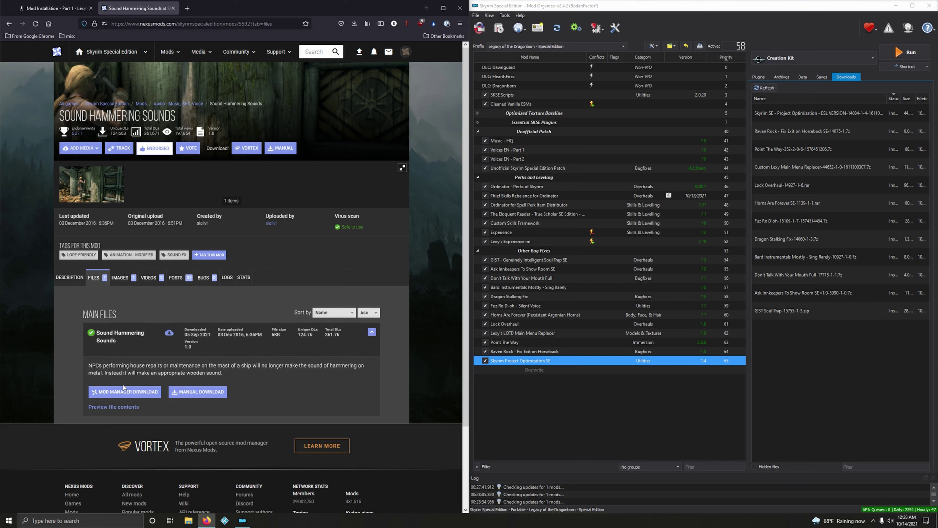
pyautogui.click(123, 392)
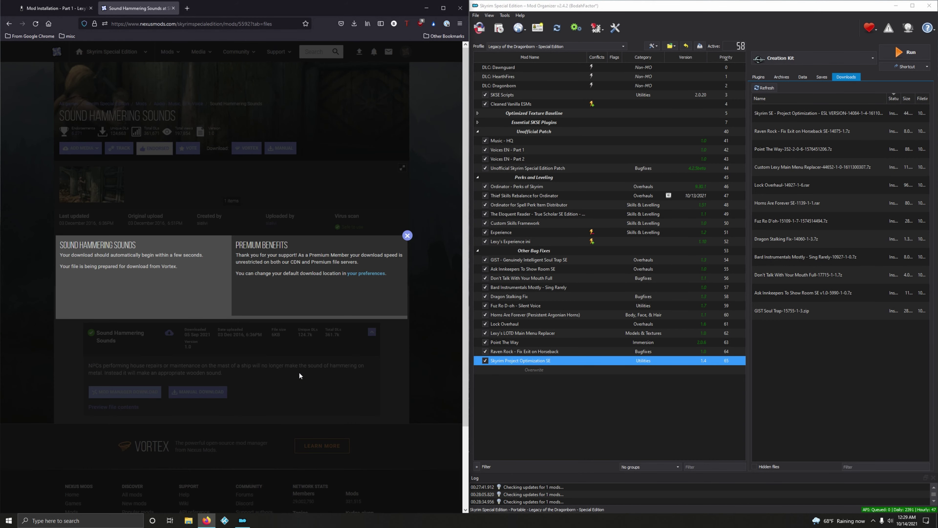
pyautogui.click(173, 8)
# Install Sound Hammering Sounds 1.0 and enable it at priority 66, making 59 active mods
pyautogui.doubleClick(805, 332)
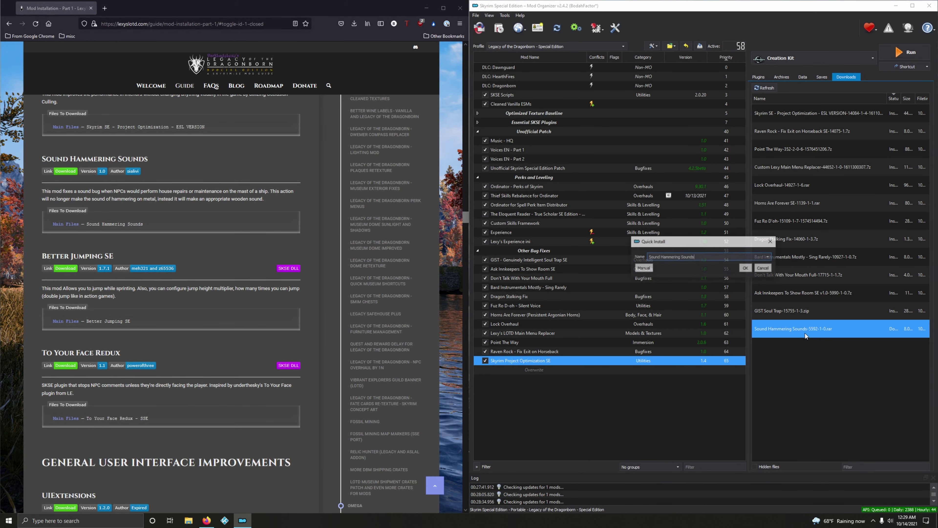
pyautogui.click(746, 268)
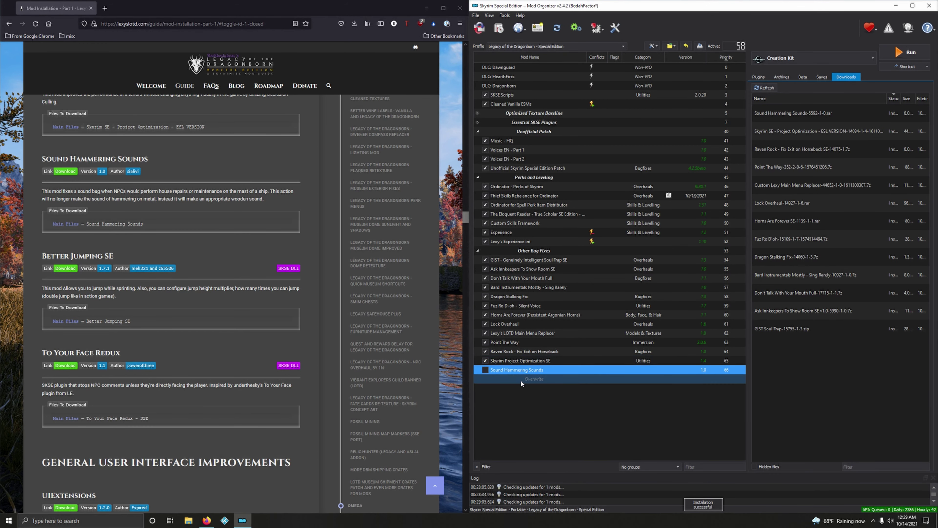
pyautogui.click(485, 370)
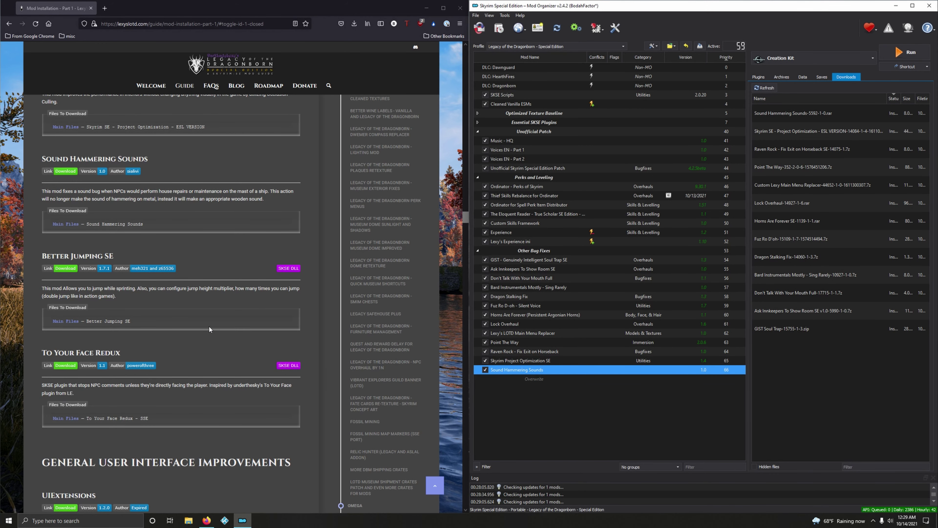
pyautogui.scroll(-2, 209, 326)
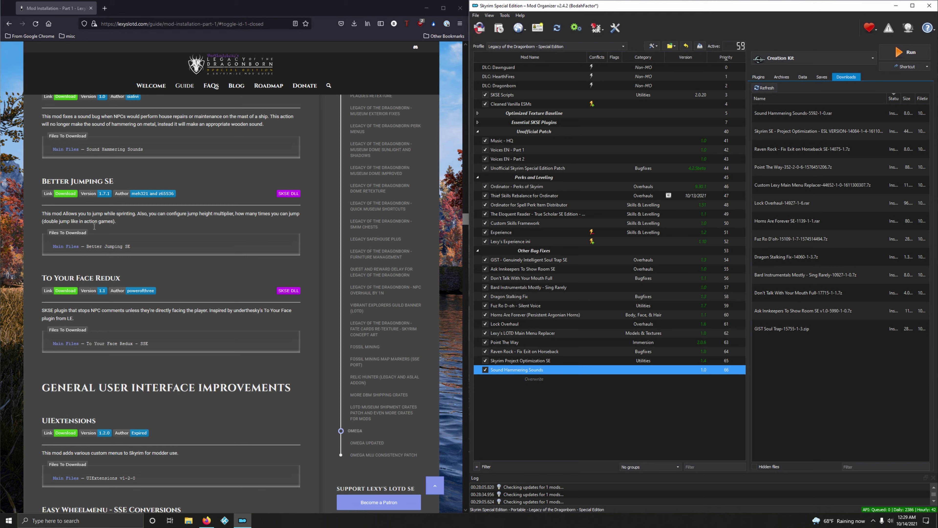
# Download Better Jumping SE's main file from its Nexus Files tab into Mod Organizer
pyautogui.click(65, 194)
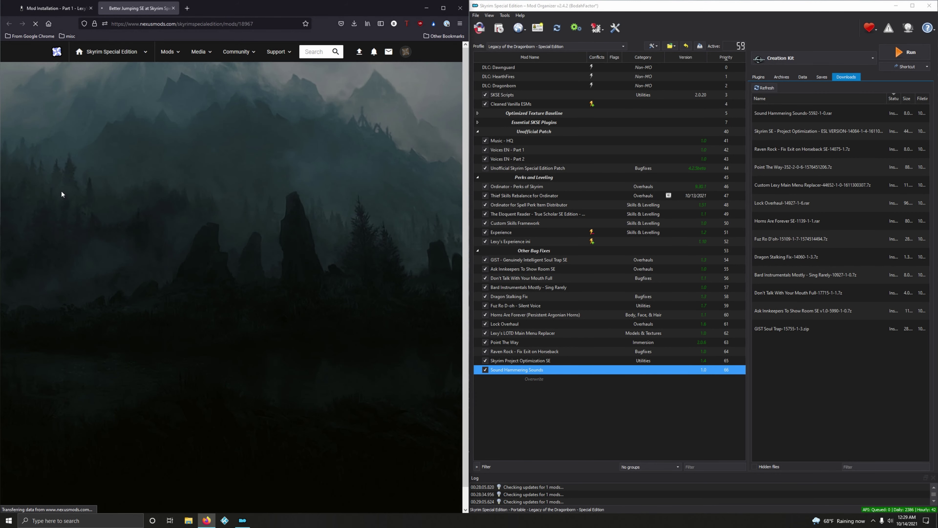
pyautogui.click(106, 273)
pyautogui.scroll(-2, 108, 272)
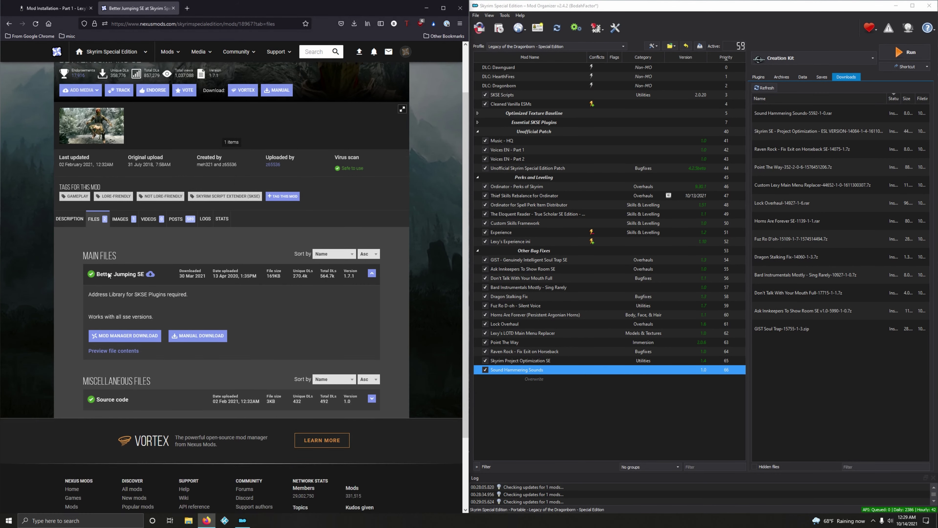
pyautogui.scroll(-1, 107, 271)
pyautogui.click(125, 283)
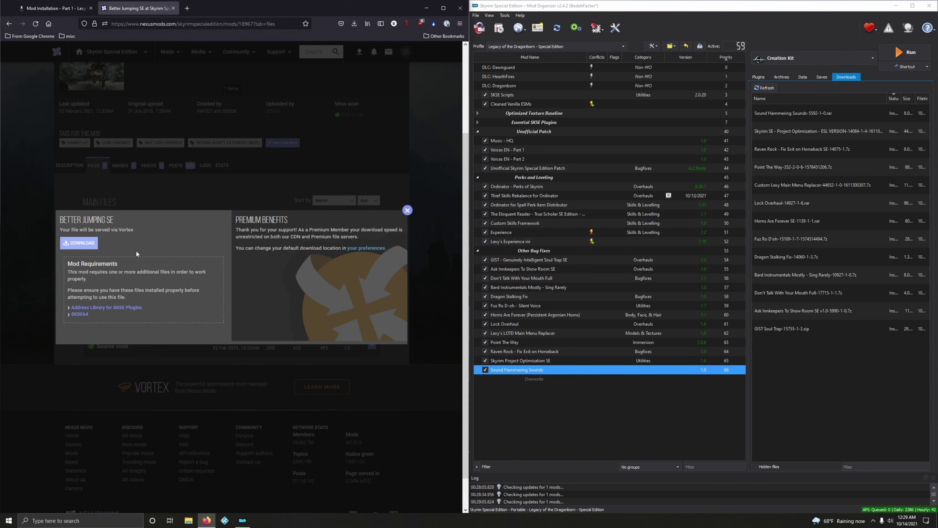
pyautogui.click(173, 8)
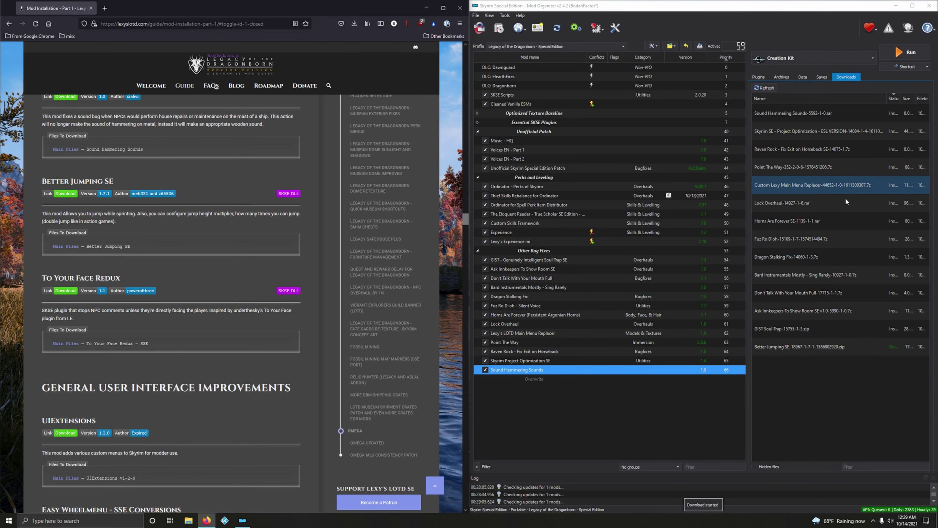
# Install Better Jumping SE 1.7.1 from the Downloads list at priority 67
pyautogui.click(779, 349)
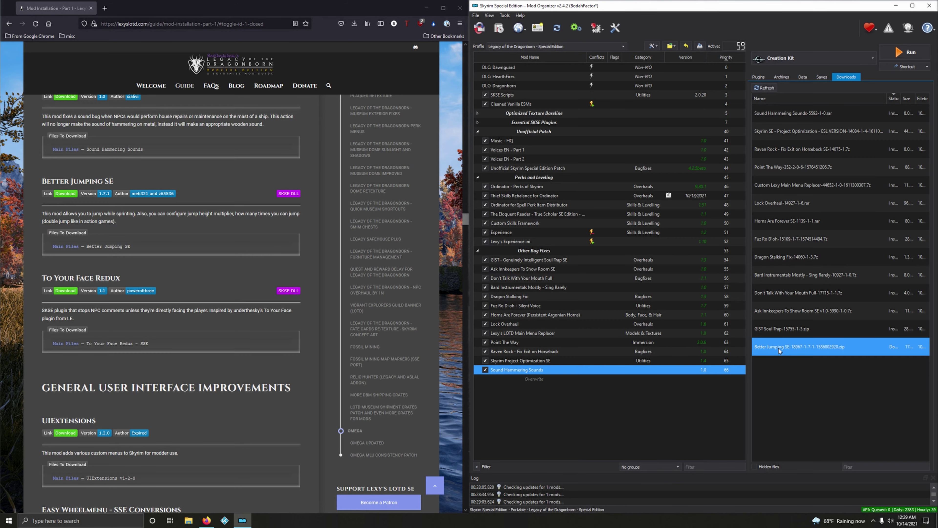
pyautogui.doubleClick(778, 349)
pyautogui.click(739, 269)
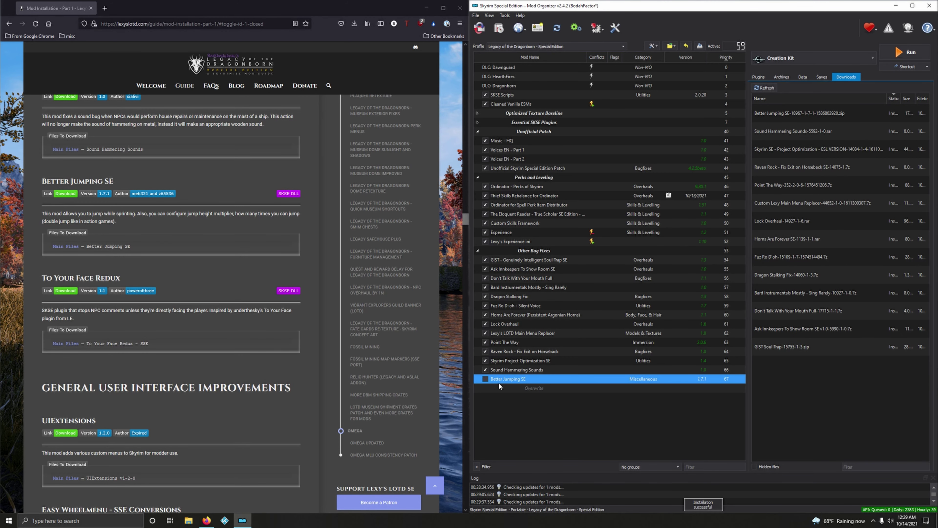
pyautogui.scroll(-2, 288, 373)
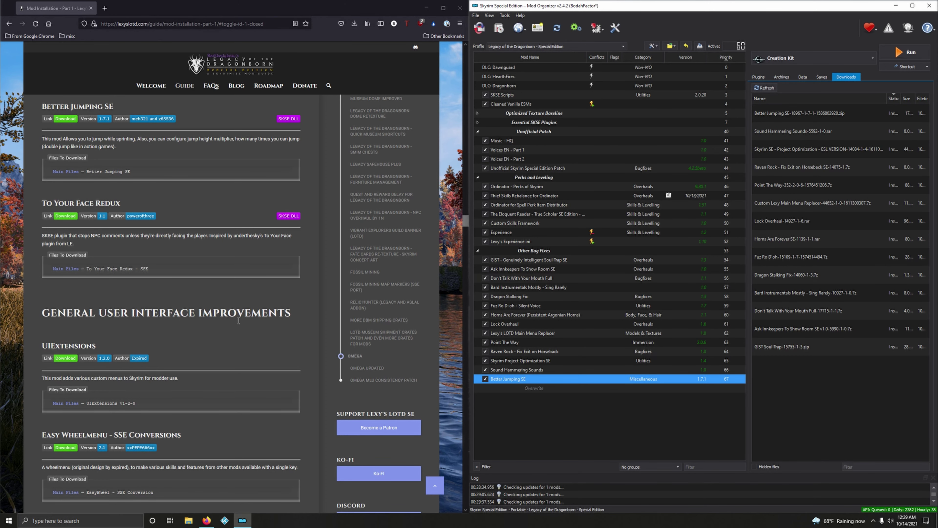
# Download the To Your Face Redux - SSE file from Nexus into Mod Organizer
pyautogui.click(70, 216)
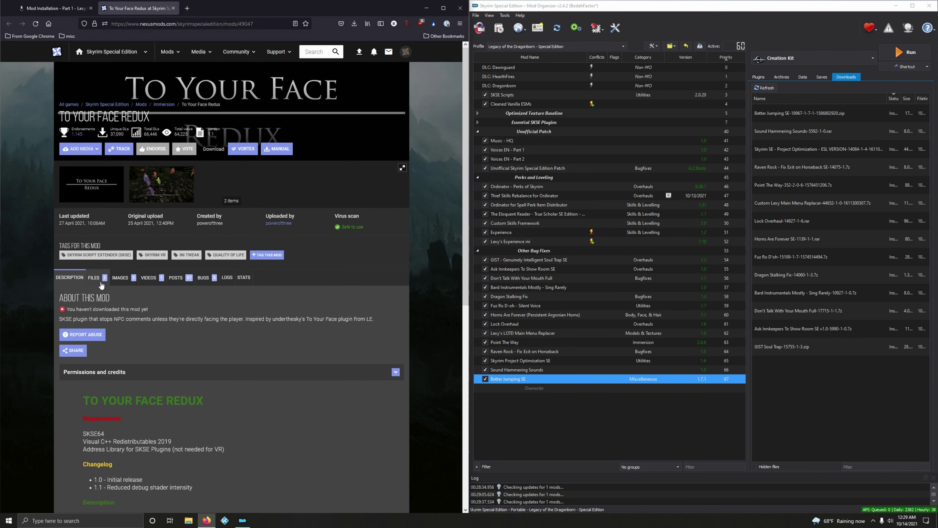
pyautogui.click(101, 284)
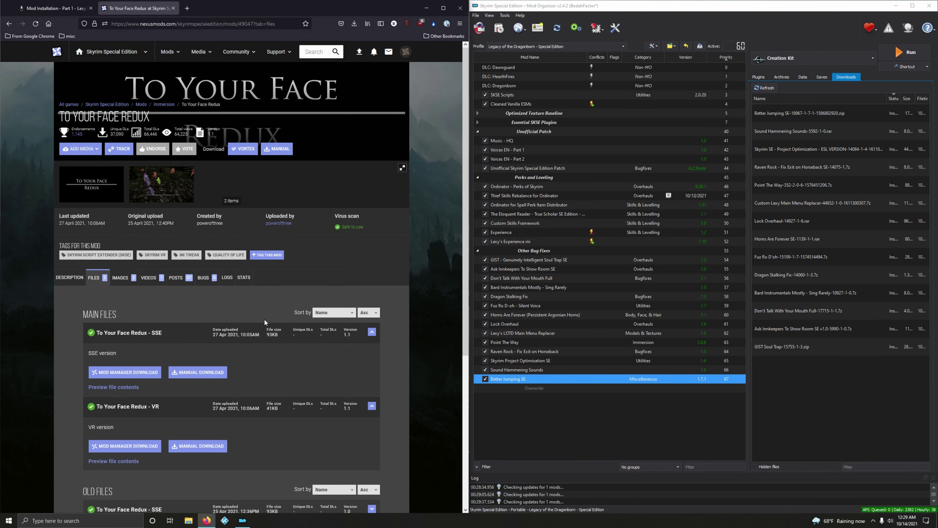
pyautogui.scroll(-3, 270, 321)
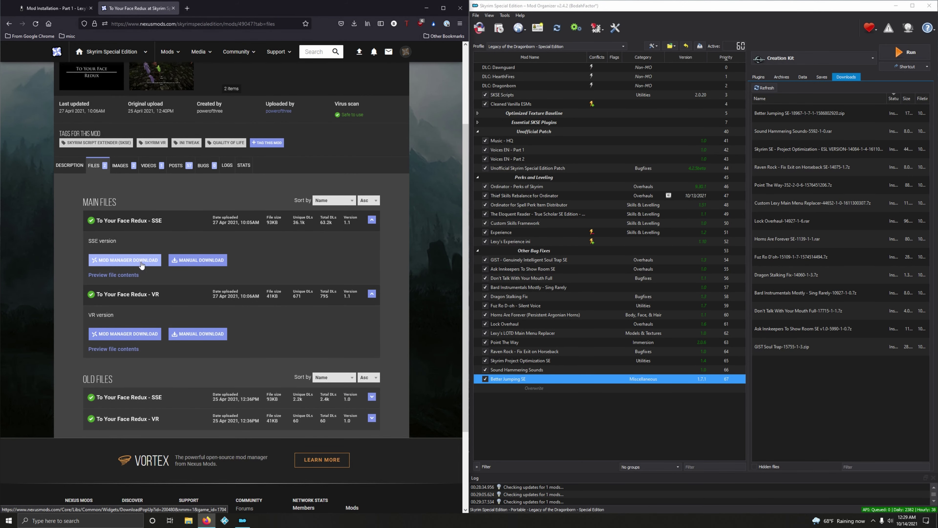
pyautogui.click(134, 261)
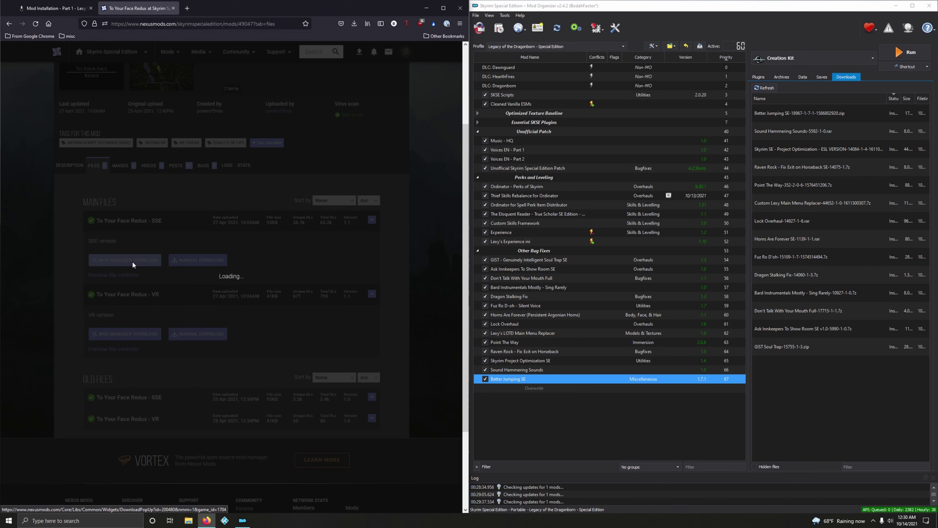
pyautogui.click(173, 8)
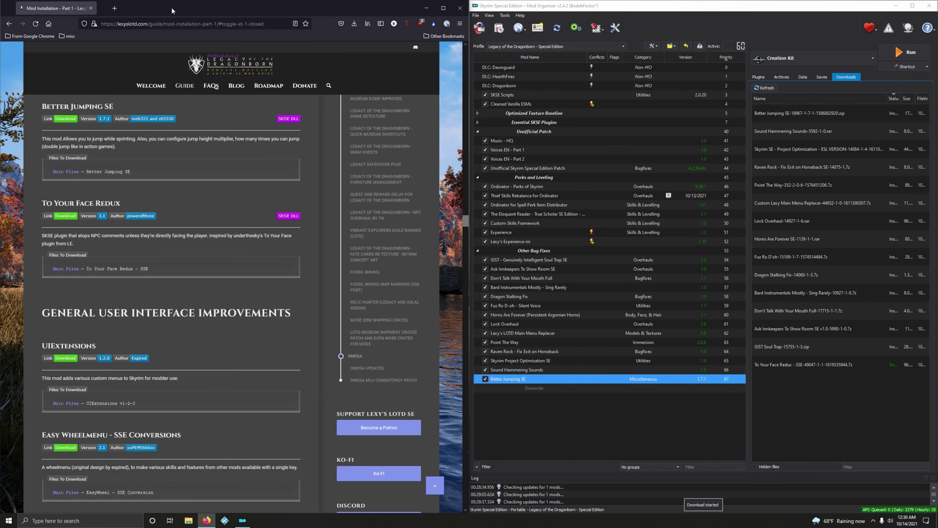
# Install To Your Face Redux 1.1 and enable it at priority 68, after Better Jumping SE
pyautogui.doubleClick(830, 374)
pyautogui.click(746, 273)
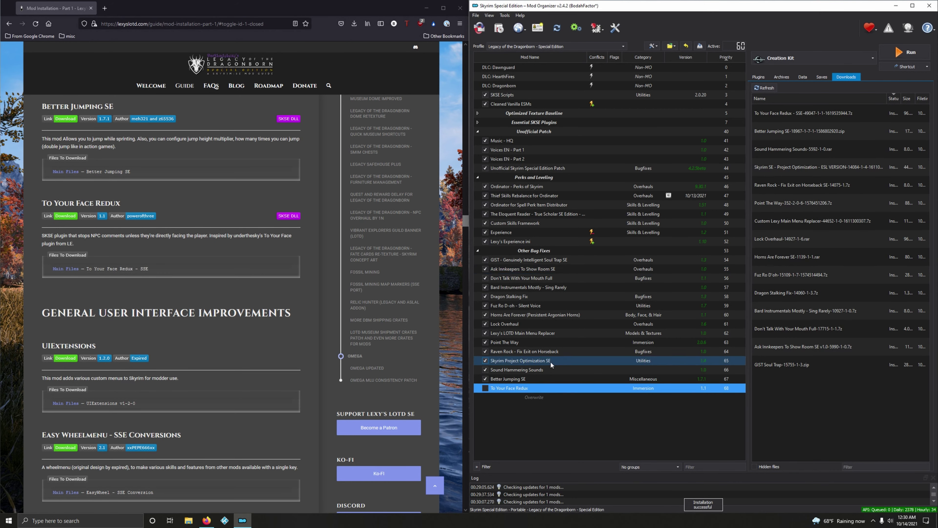
pyautogui.click(485, 389)
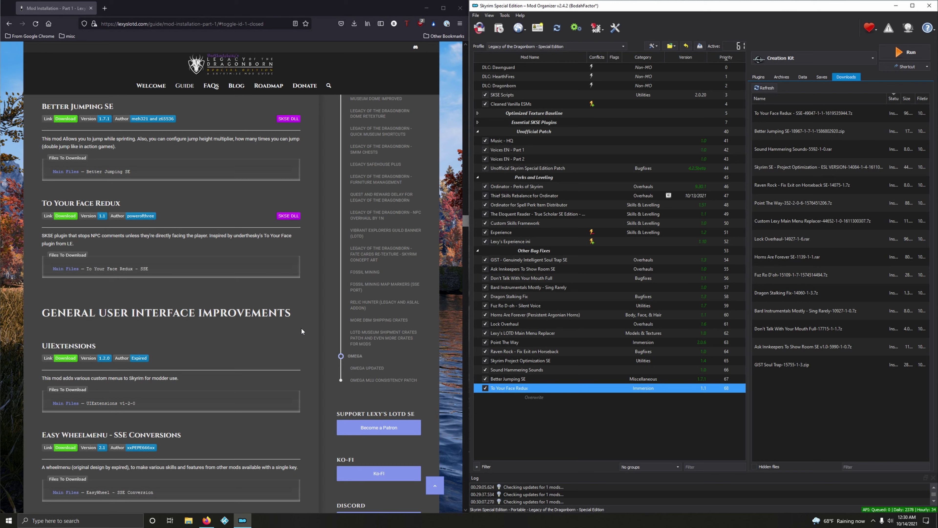
pyautogui.scroll(-2, 299, 325)
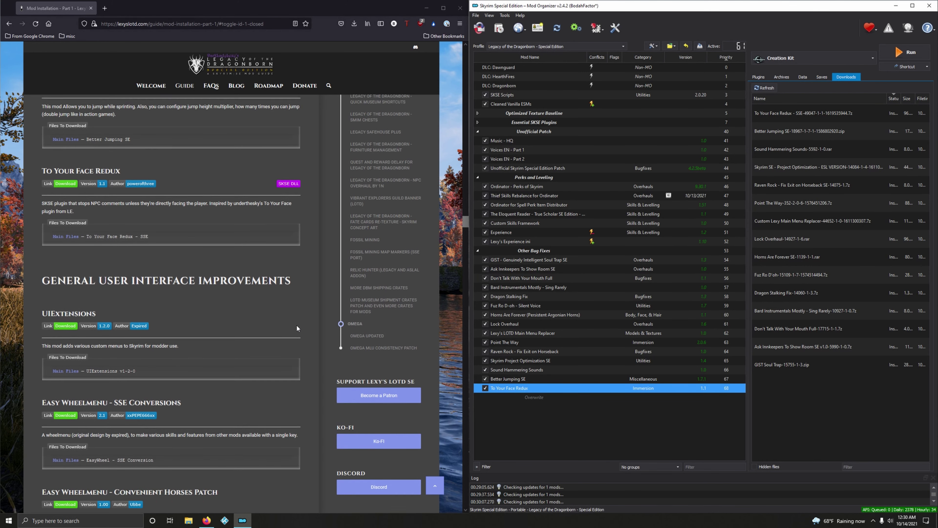